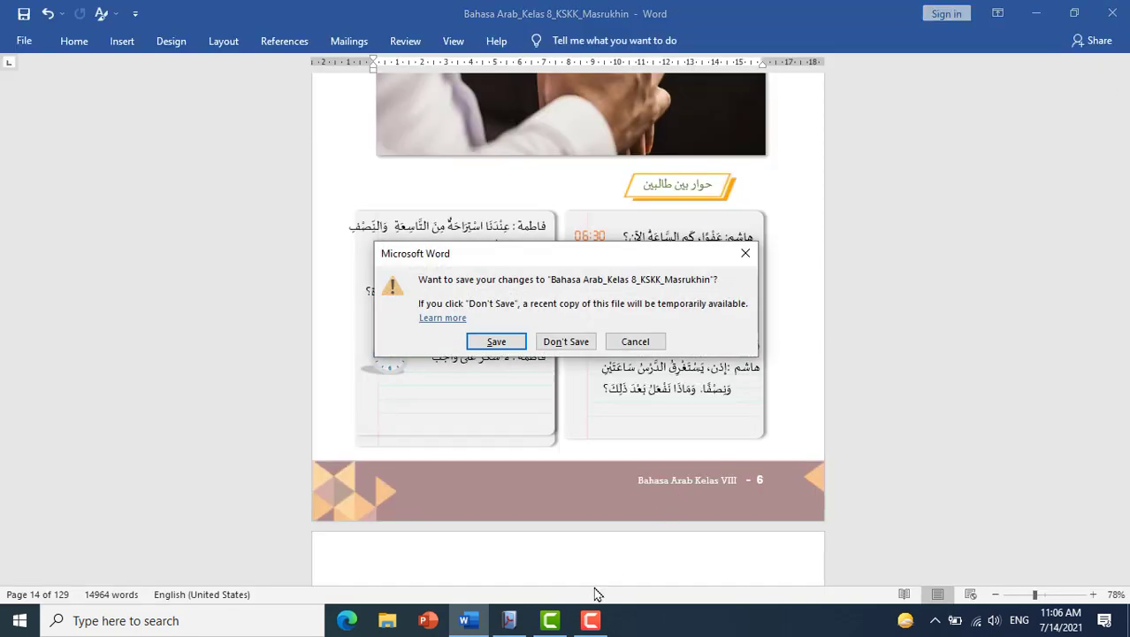
Switch to Flip PDF Corporate Edition and start a new project using the HTML5 version
left_click(509, 620)
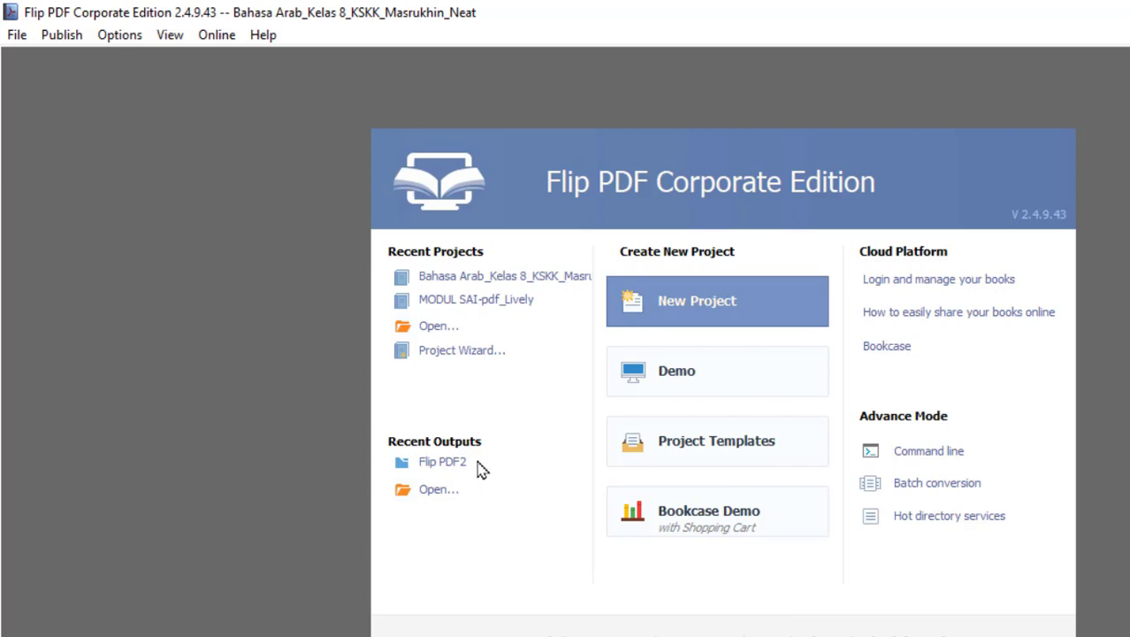
left_click(709, 320)
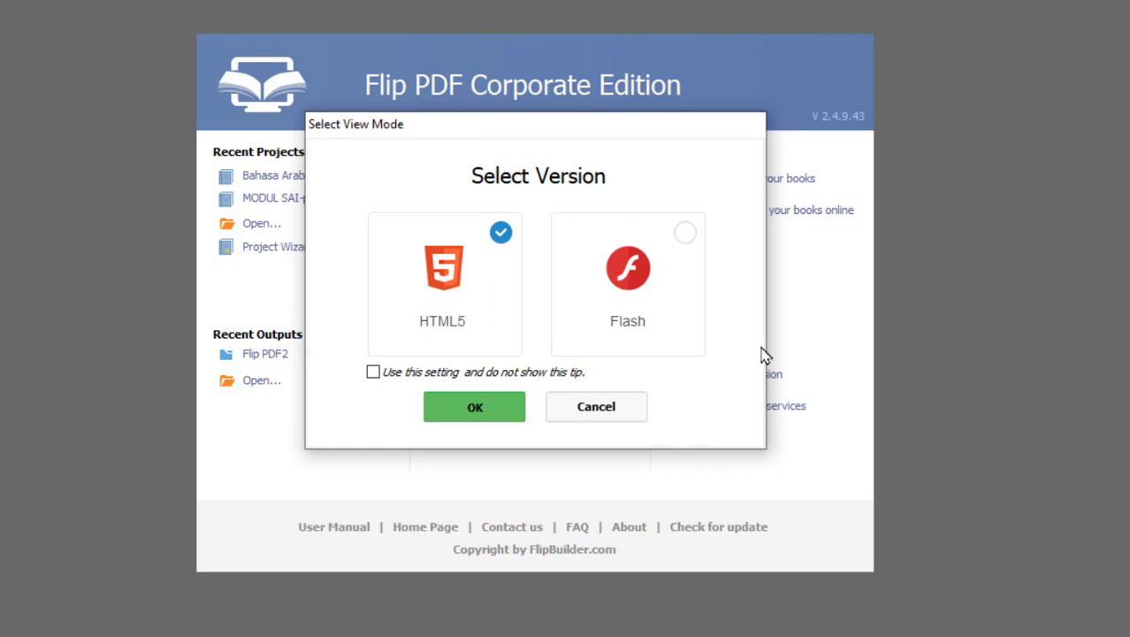
left_click(478, 407)
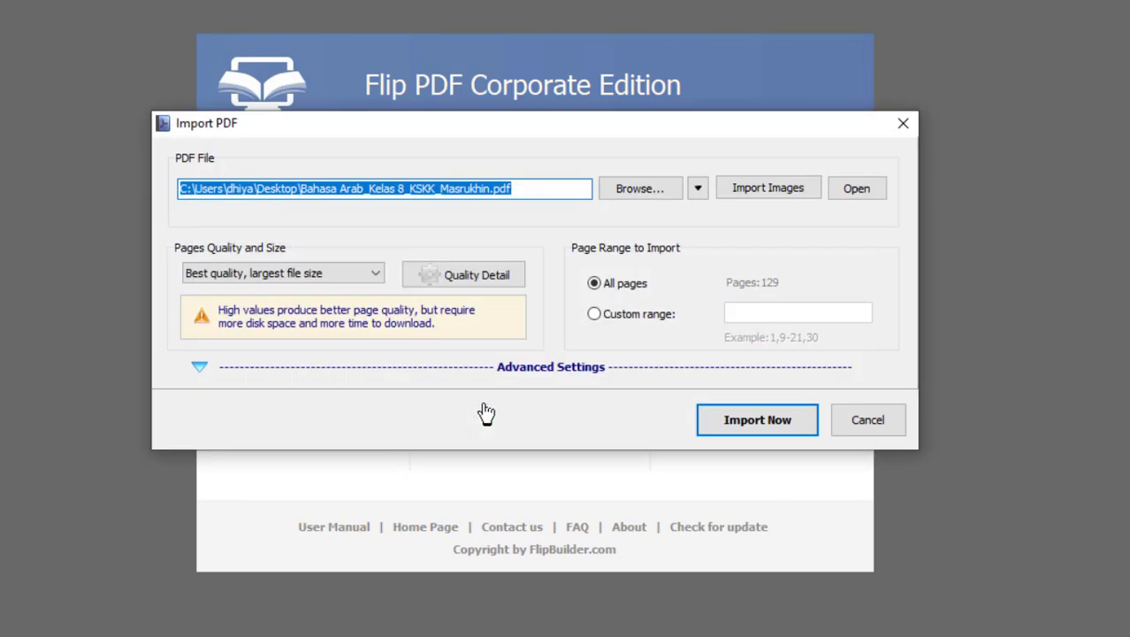
Choose the Bahasa Arab Kelas 8 PDF from the Desktop for import, with best quality and largest file size
left_click(644, 190)
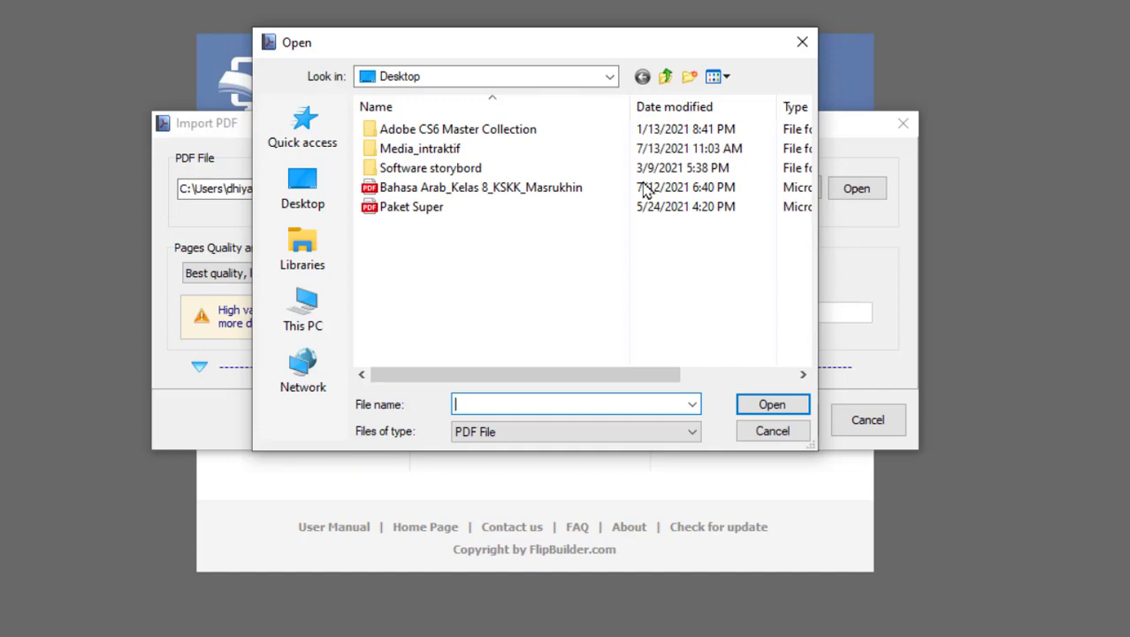
double_click(431, 189)
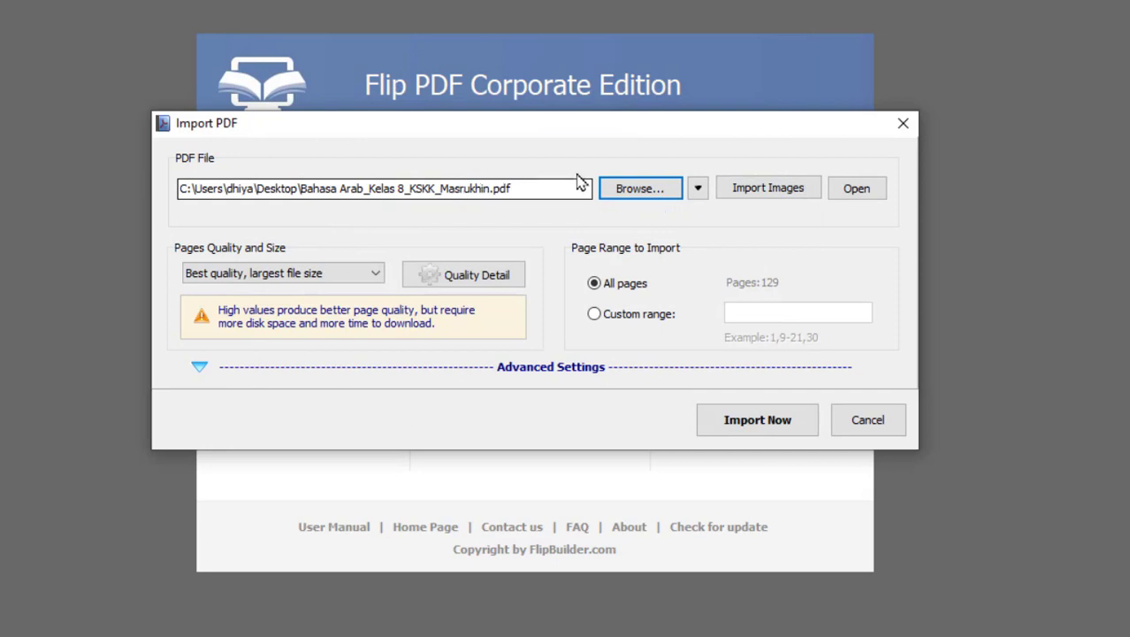
left_click(647, 194)
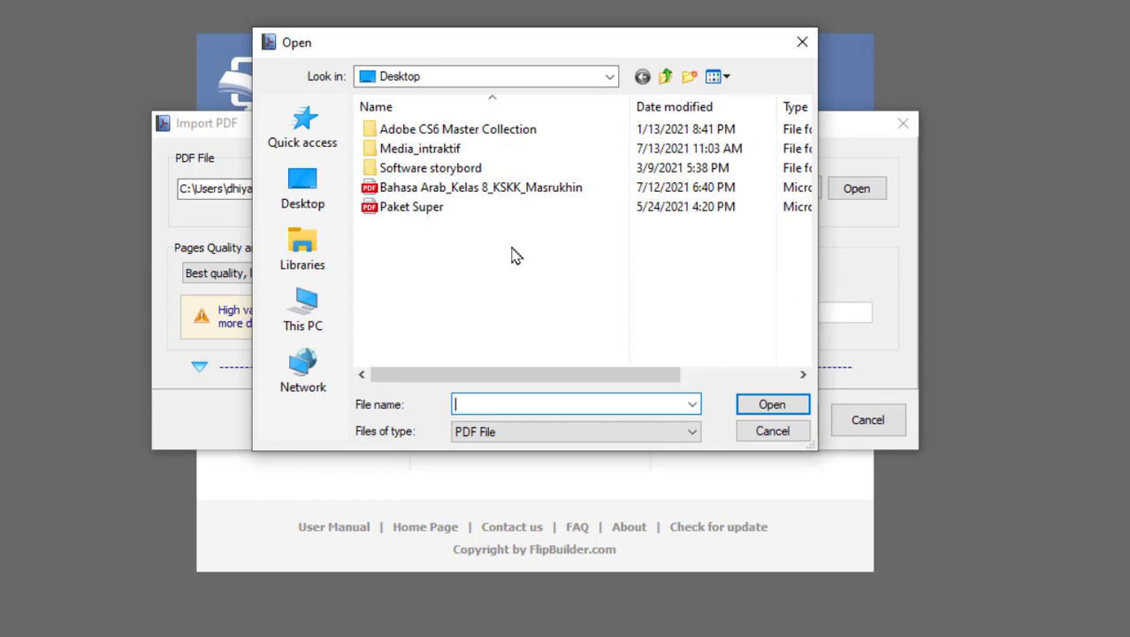
double_click(486, 192)
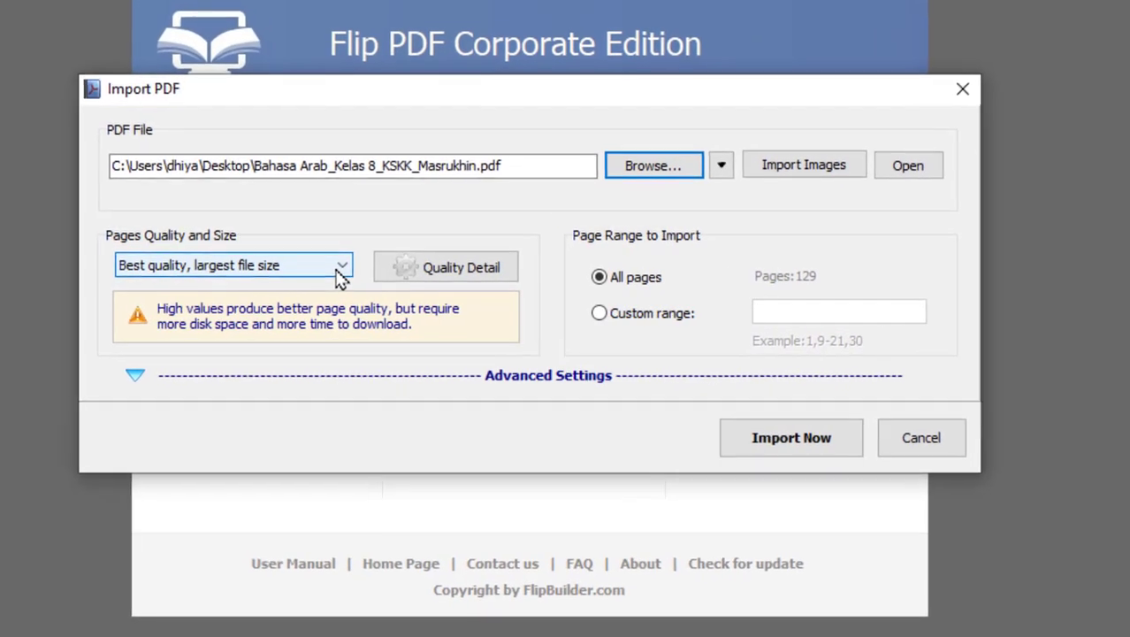
left_click(372, 280)
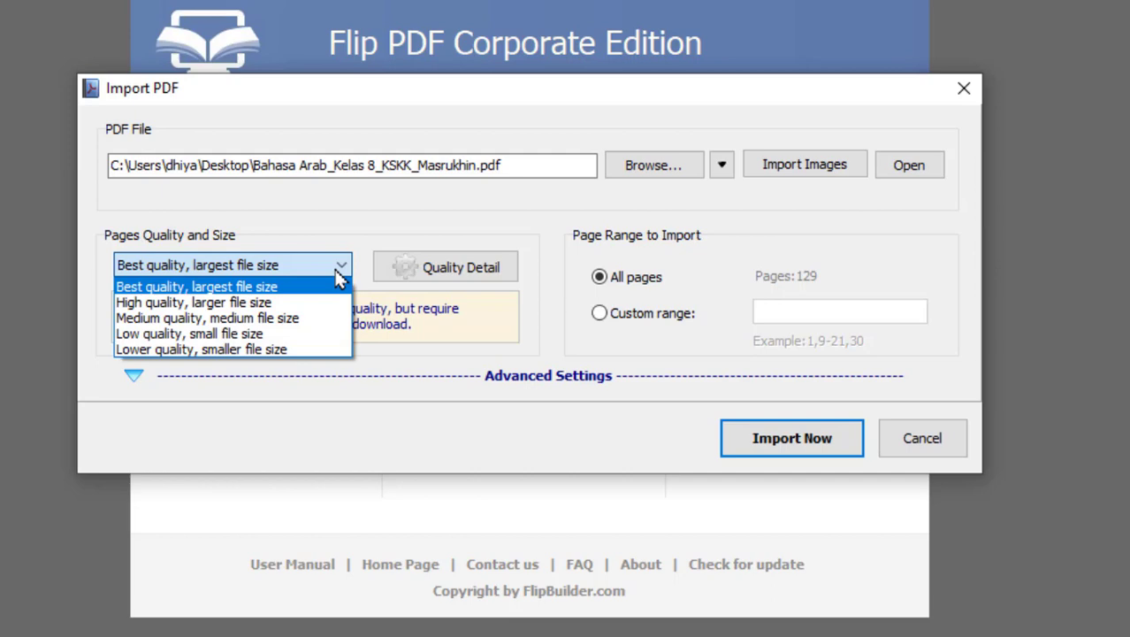
left_click(441, 184)
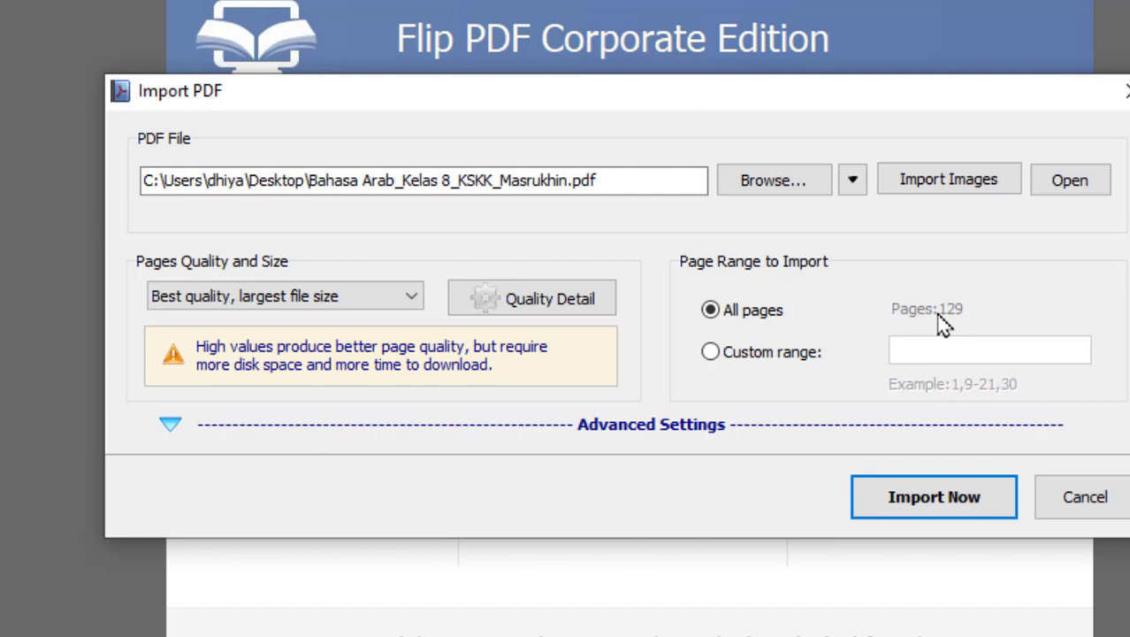
Set a custom import page range of 1-100
left_click(783, 363)
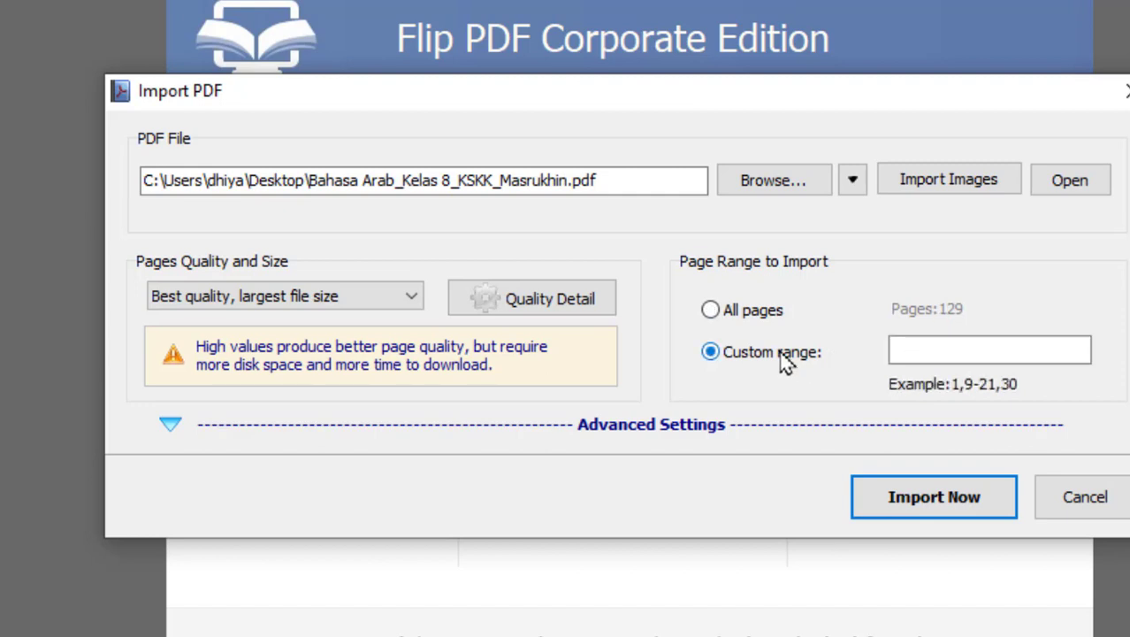
left_click(919, 349)
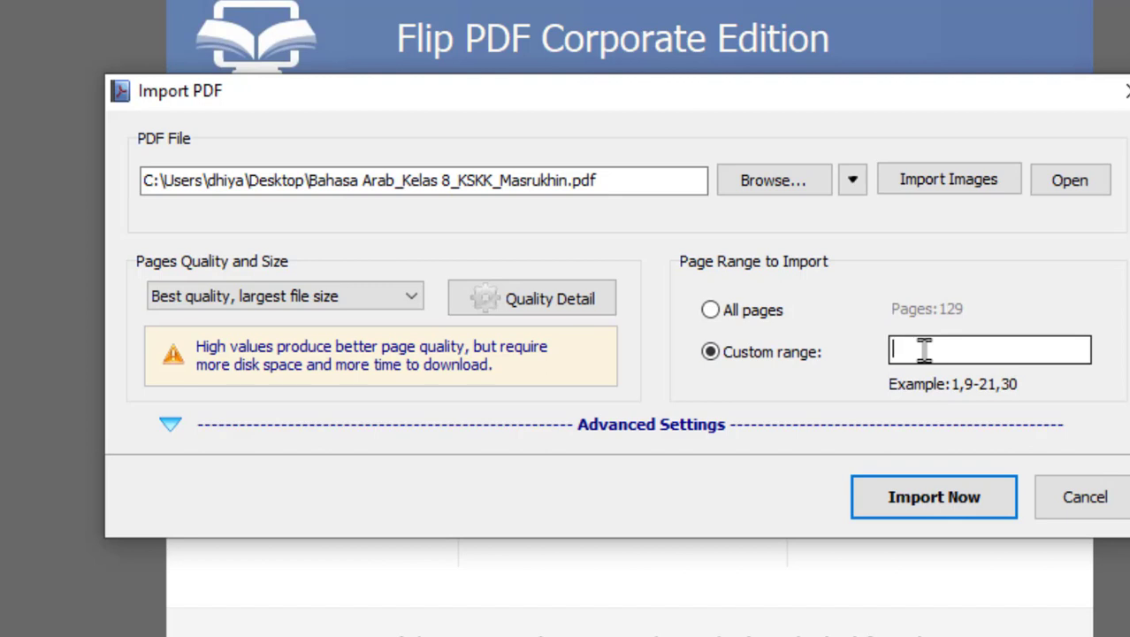
type("1-")
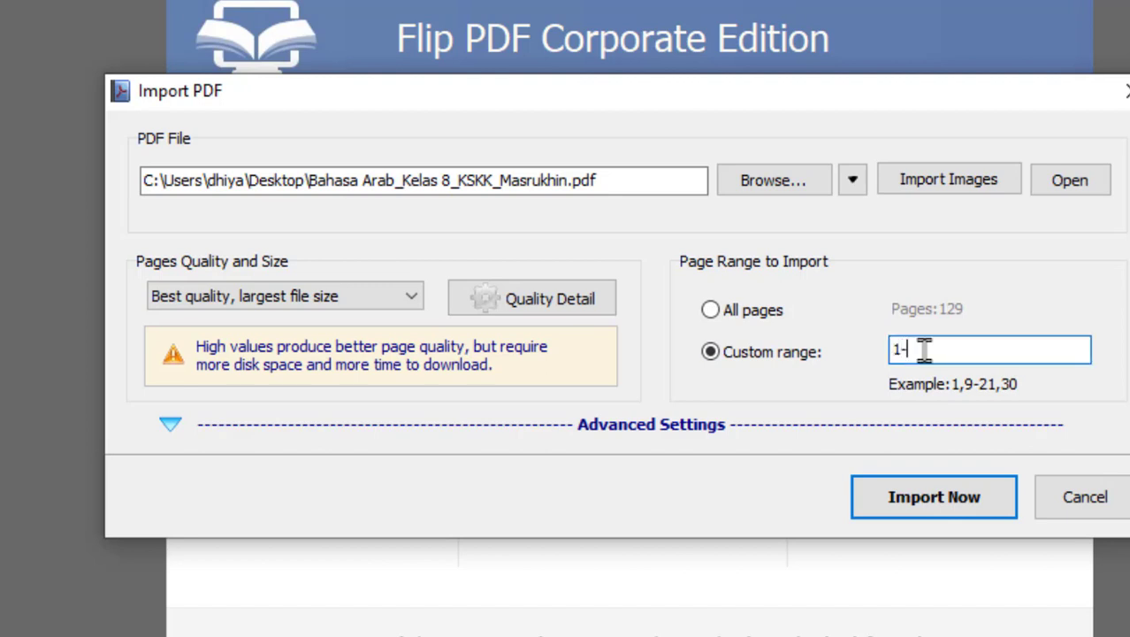
type("100")
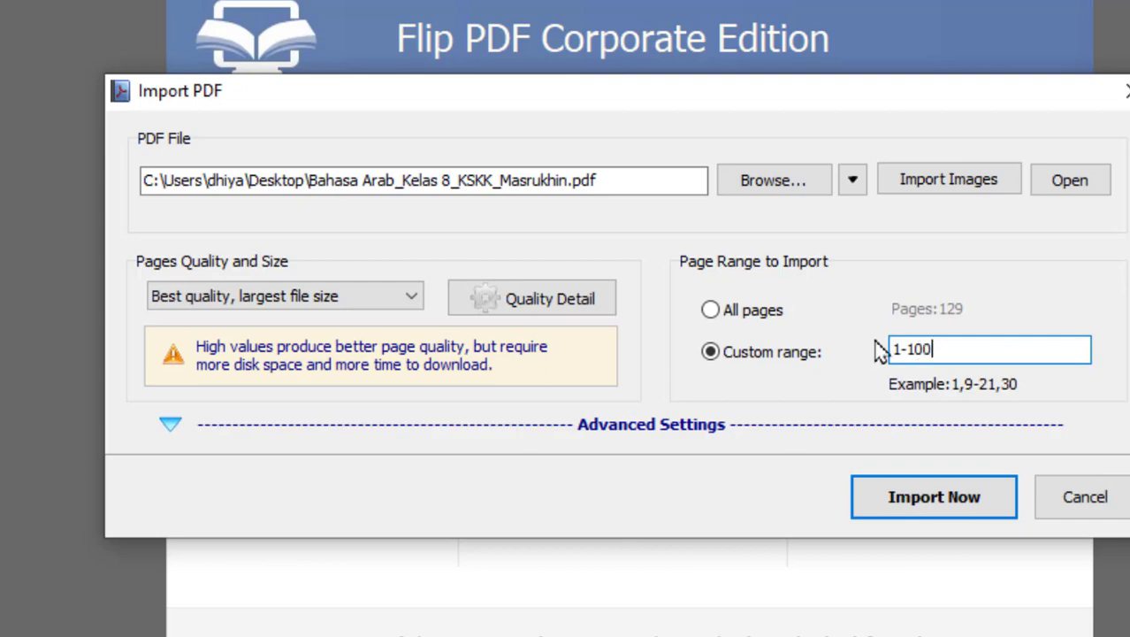
Import all pages of the PDF and switch the flipbook preview to the desktop version
left_click(740, 311)
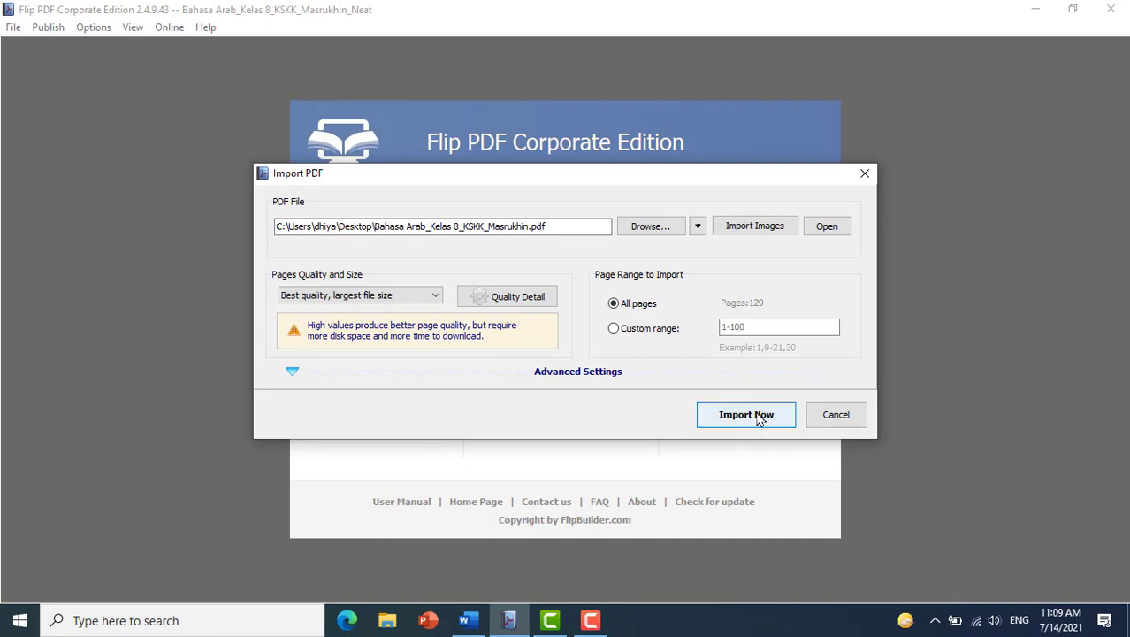
left_click(745, 415)
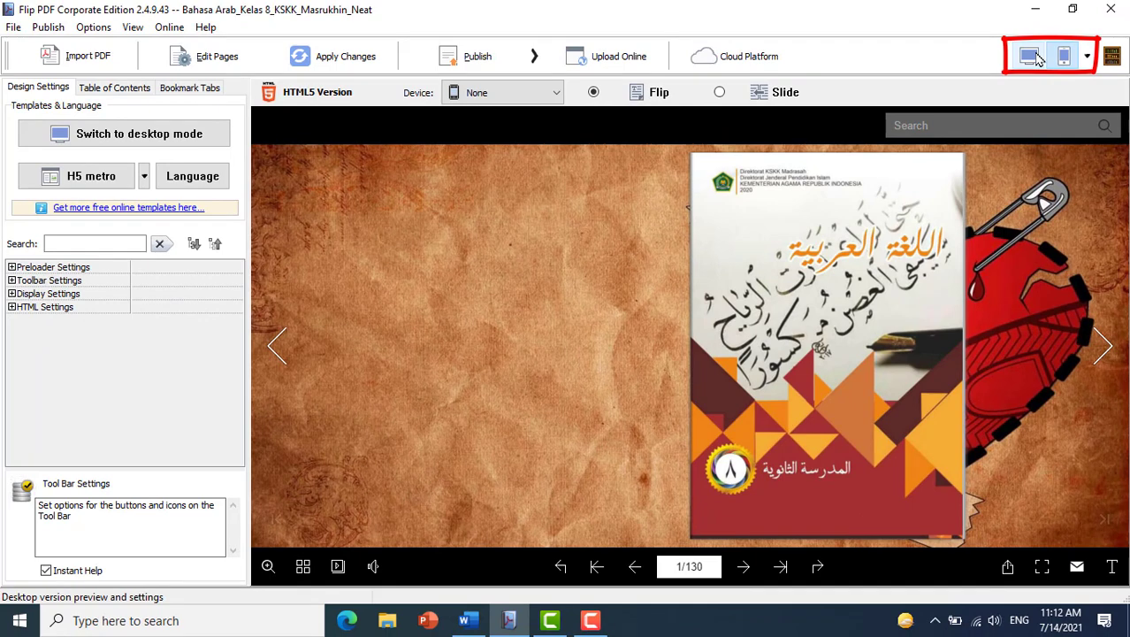
left_click(1030, 56)
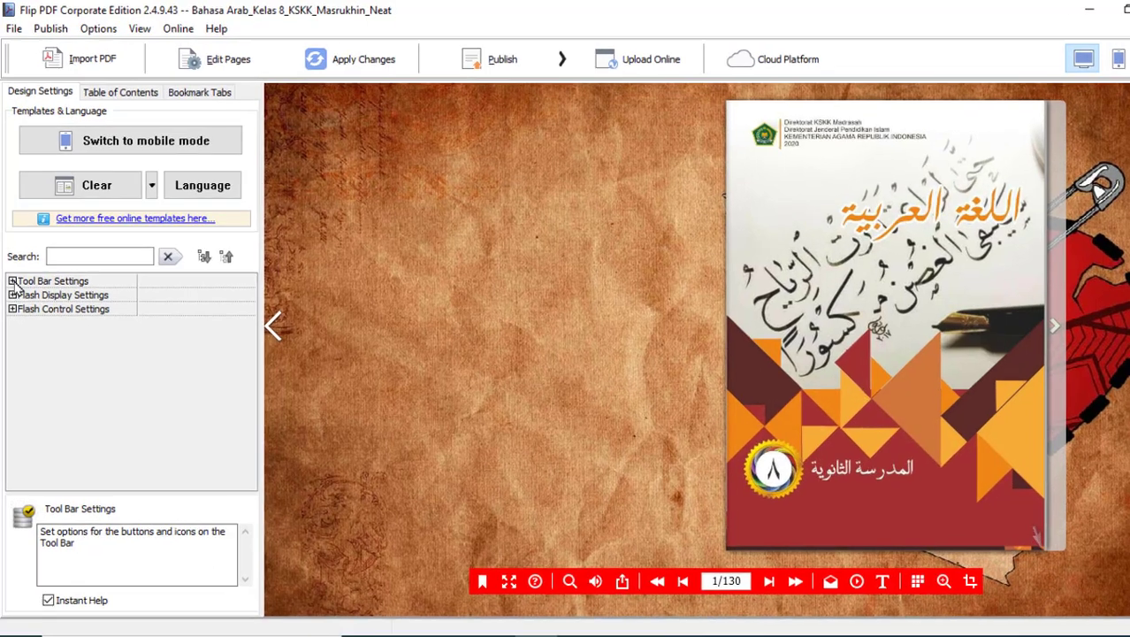
Examine the design options under Tool Bar Settings, including the Buttons Bar, and under Flash Display Settings
left_click(13, 267)
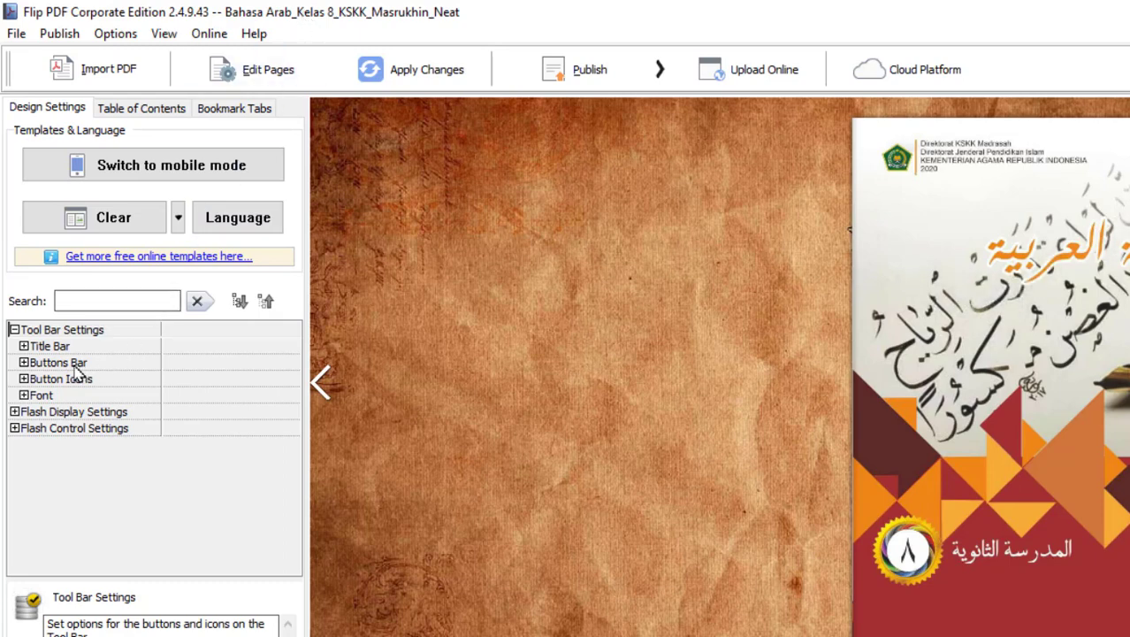
left_click(24, 363)
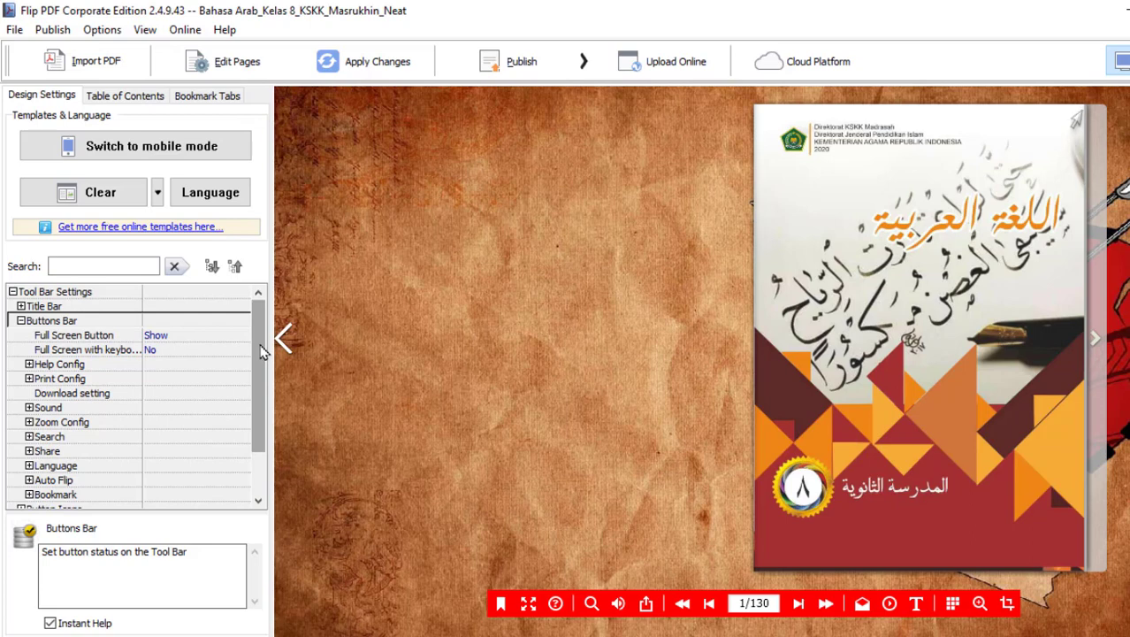
left_click_drag(261, 353, 270, 423)
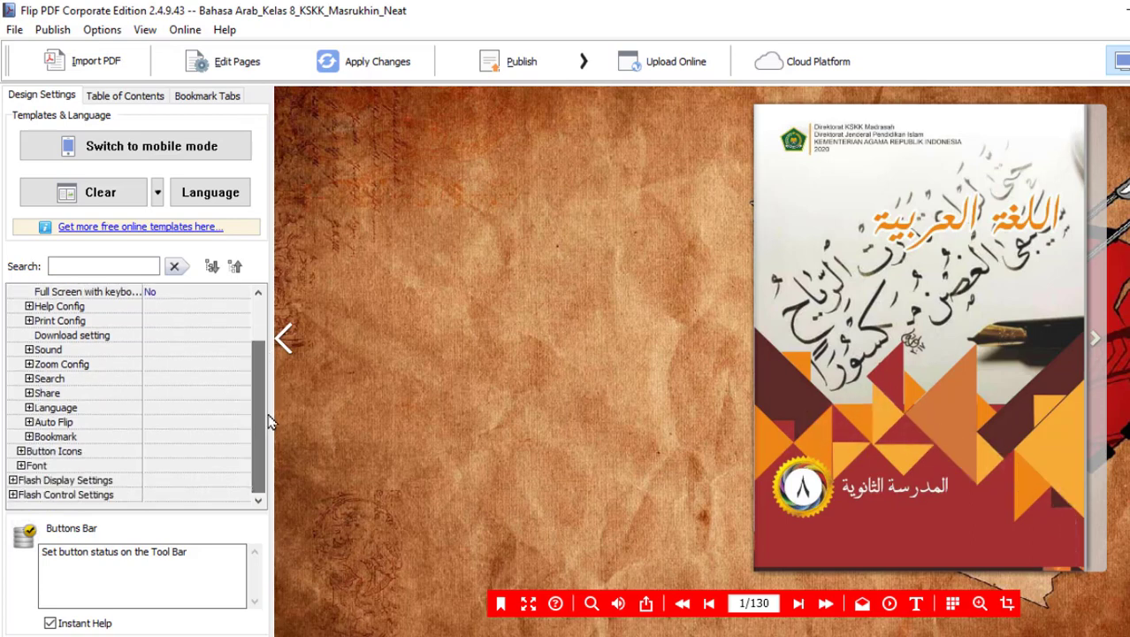
left_click(14, 480)
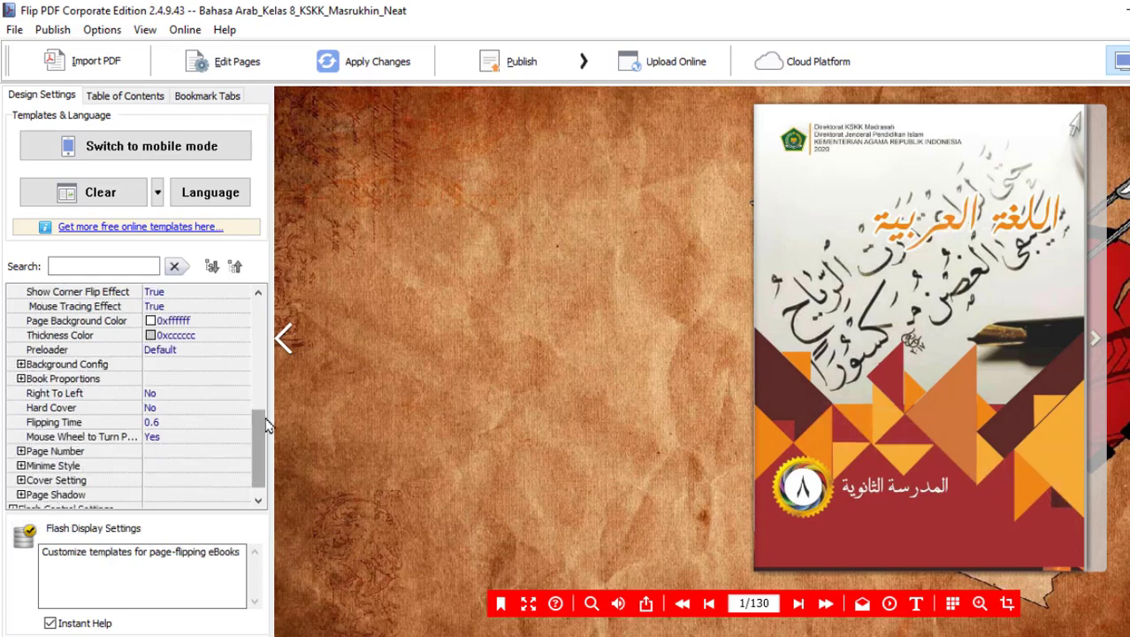
left_click_drag(263, 430, 261, 305)
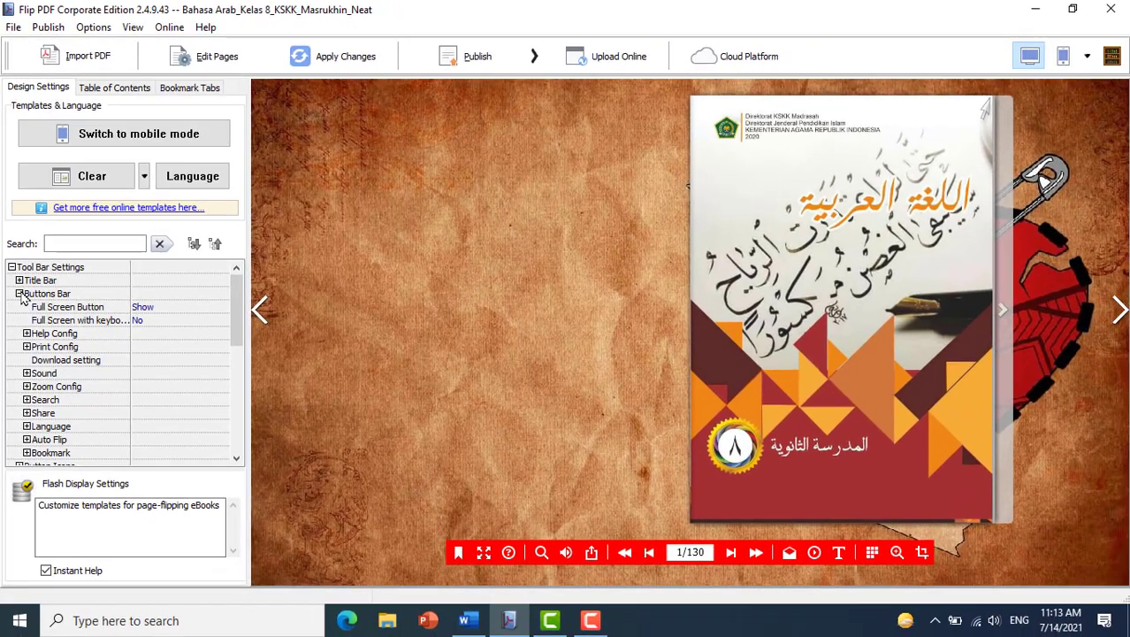
left_click(19, 293)
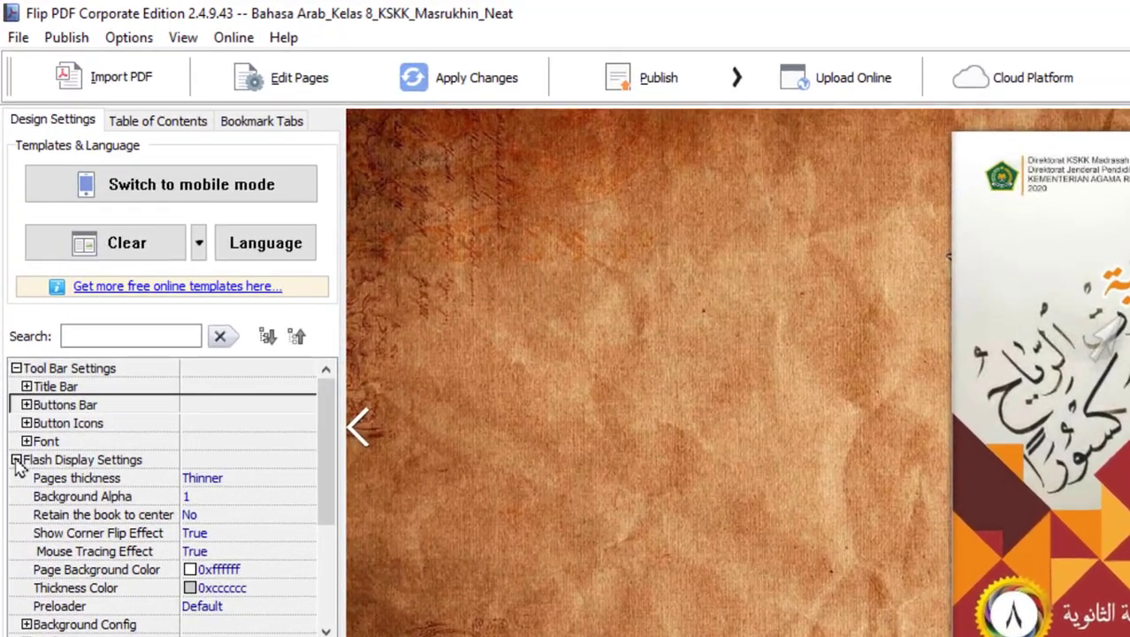
left_click(15, 459)
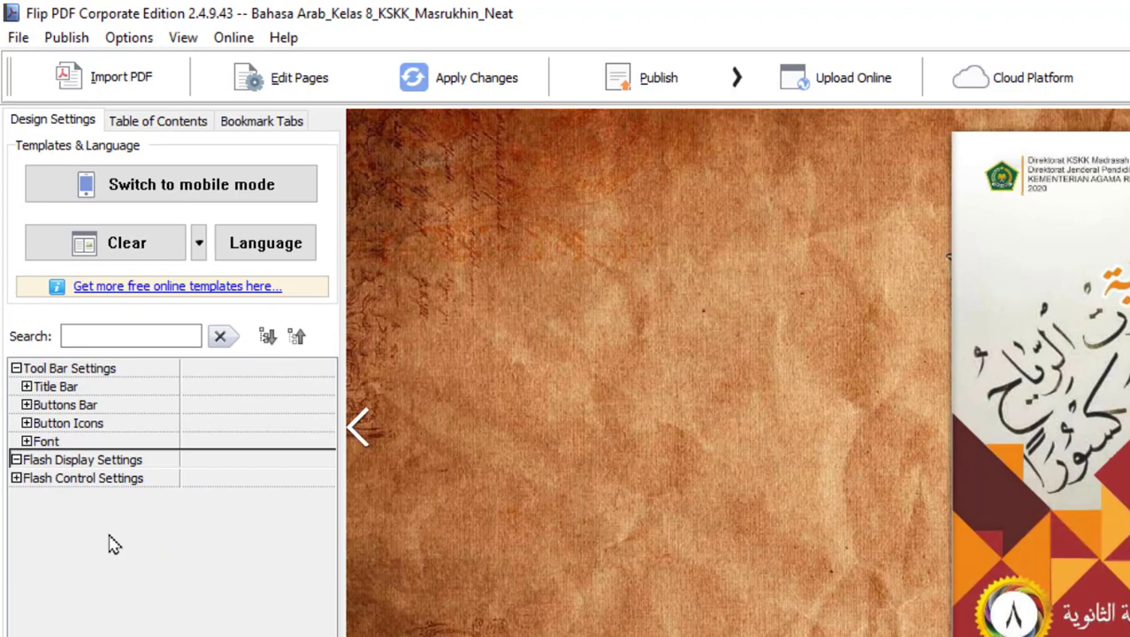
left_click(16, 368)
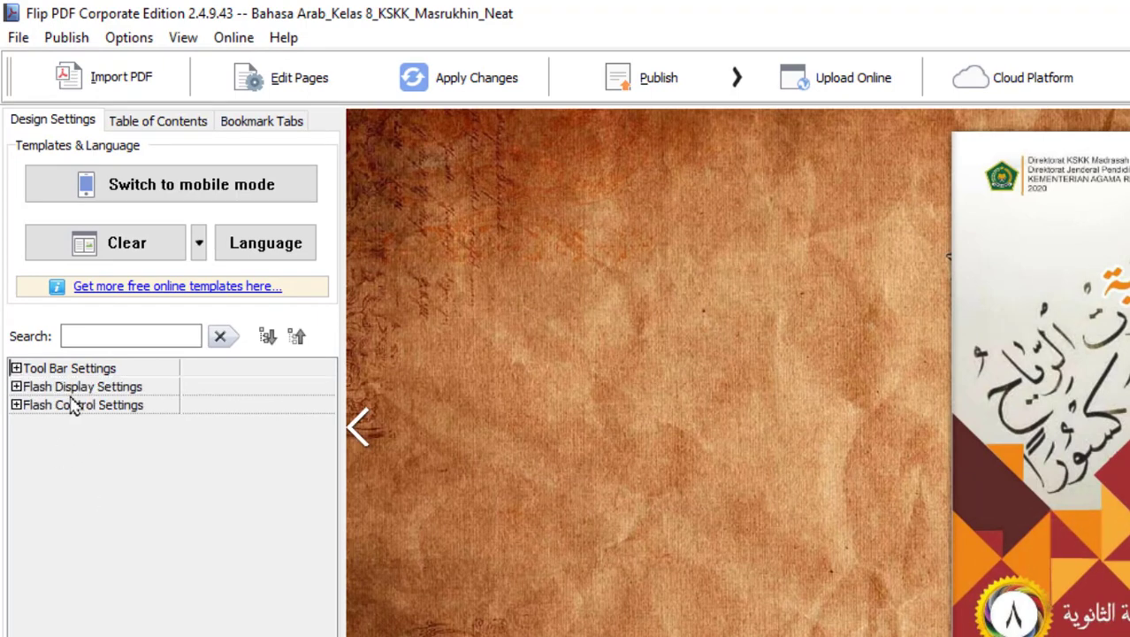
left_click(16, 368)
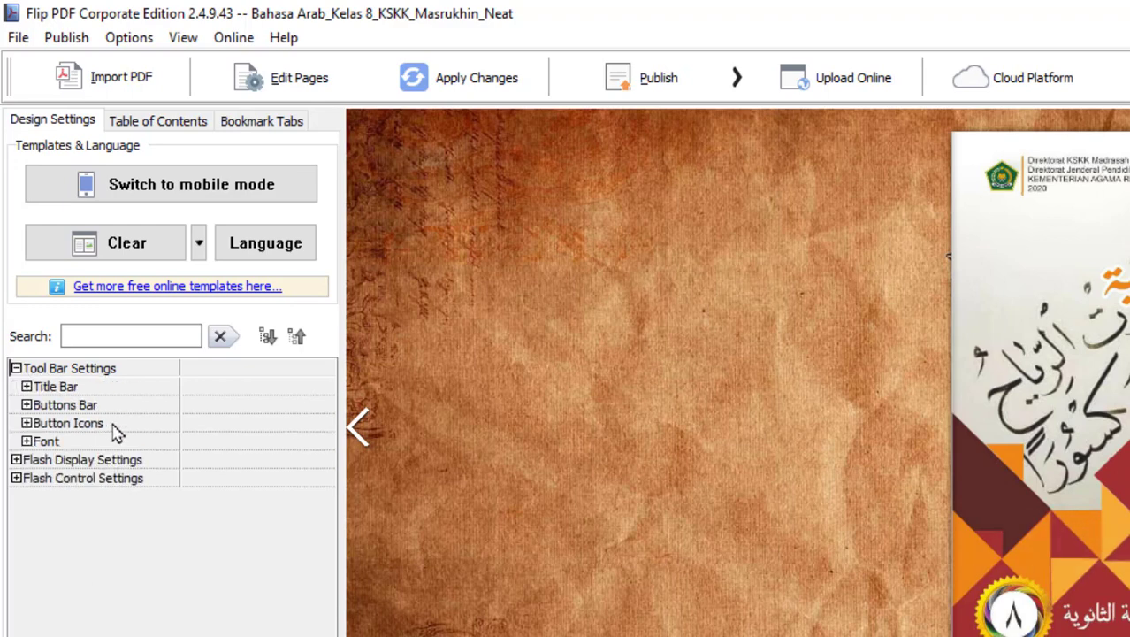
Look at the Title Bar's book logo setting and its file browser, leaving without choosing an image
left_click(27, 387)
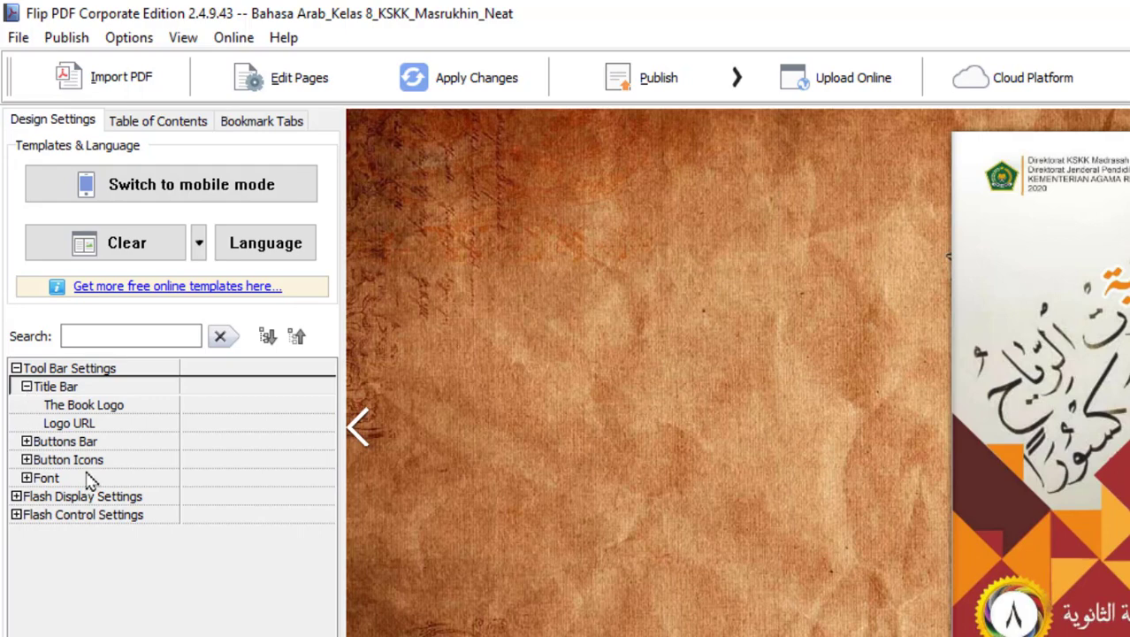
left_click(100, 407)
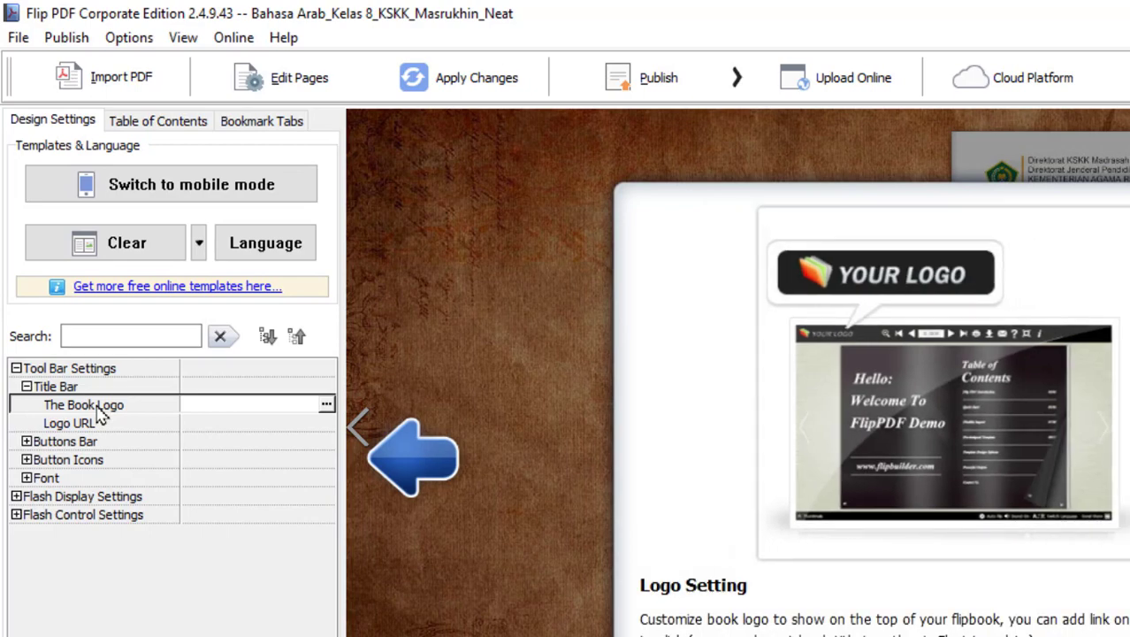
left_click(327, 405)
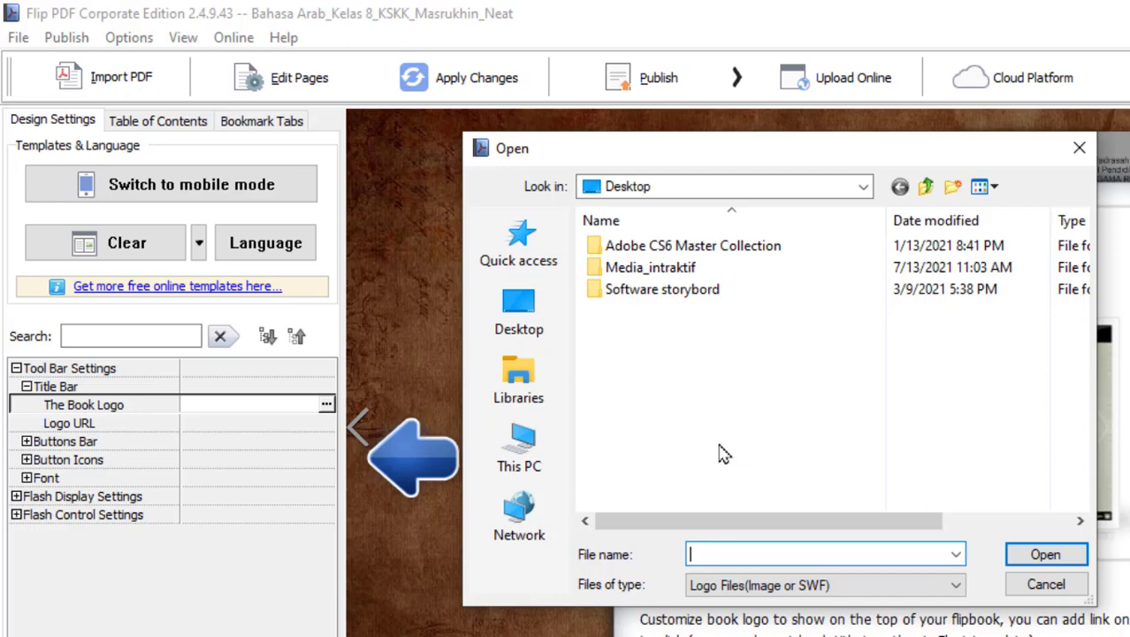
left_click(1064, 589)
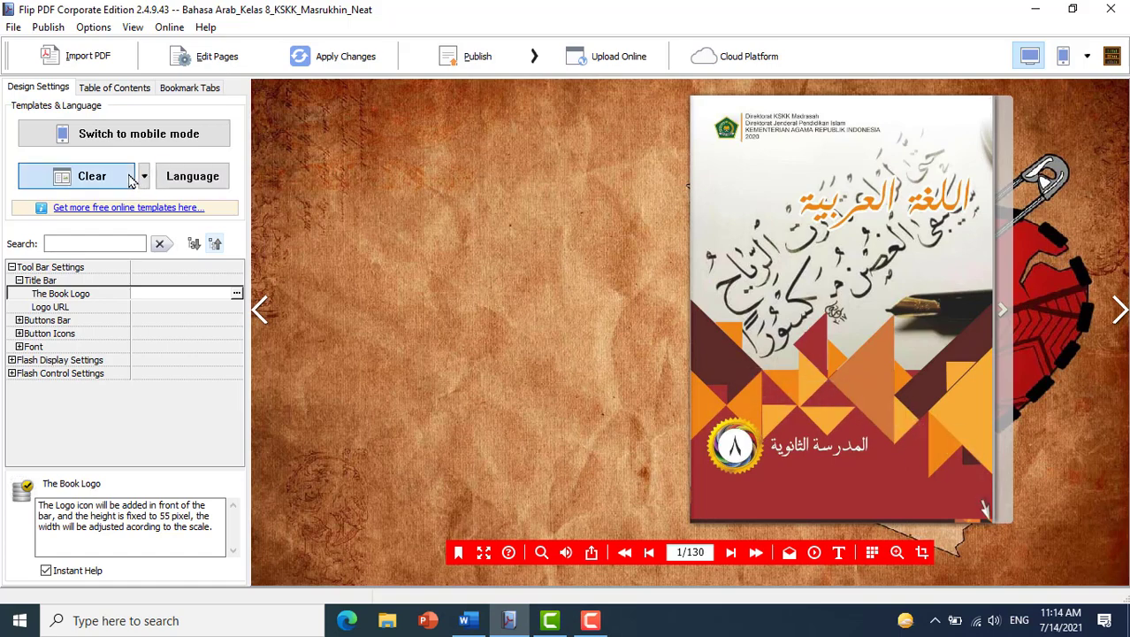
Apply the Bright theme of the Clear template, and preview it by flipping to pages 2-3 and back to the cover
left_click(92, 176)
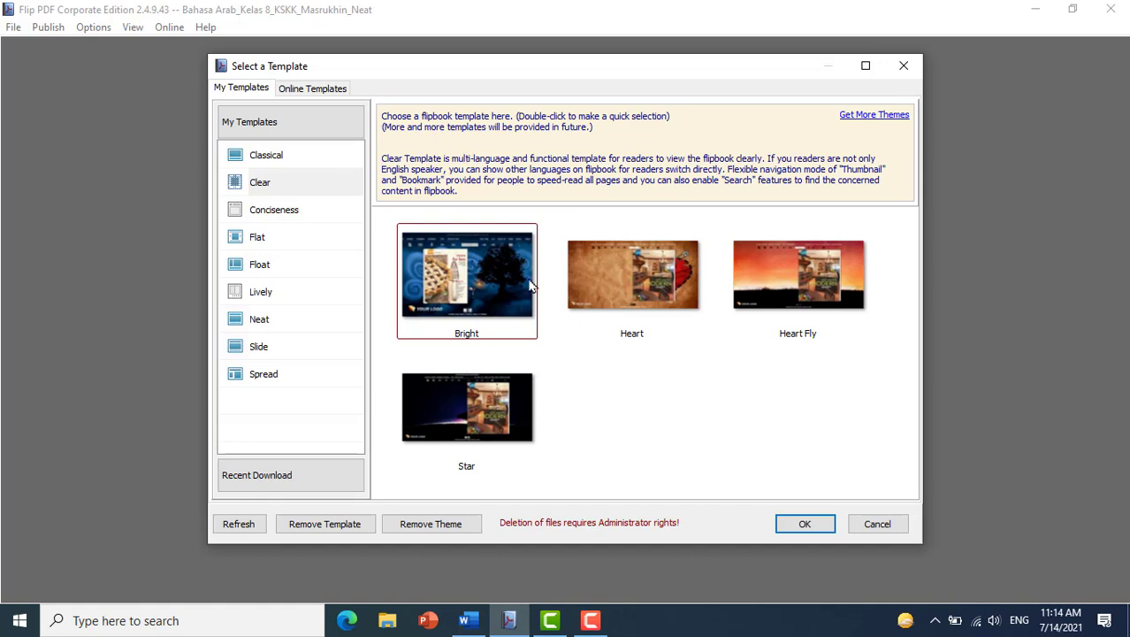
left_click(471, 280)
double_click(471, 279)
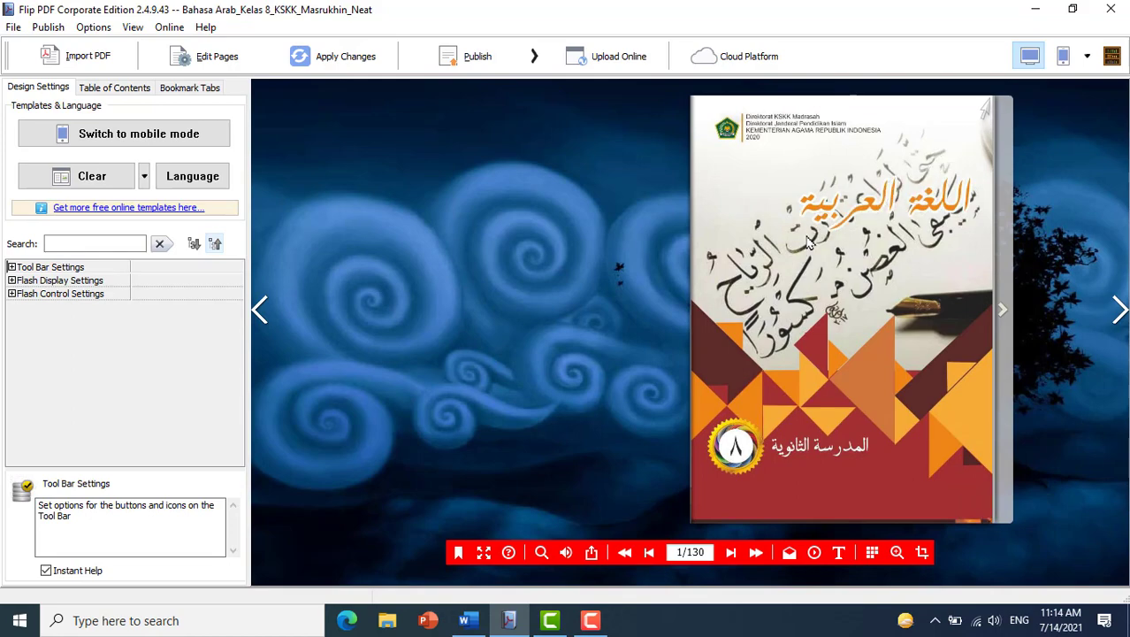
left_click(1119, 308)
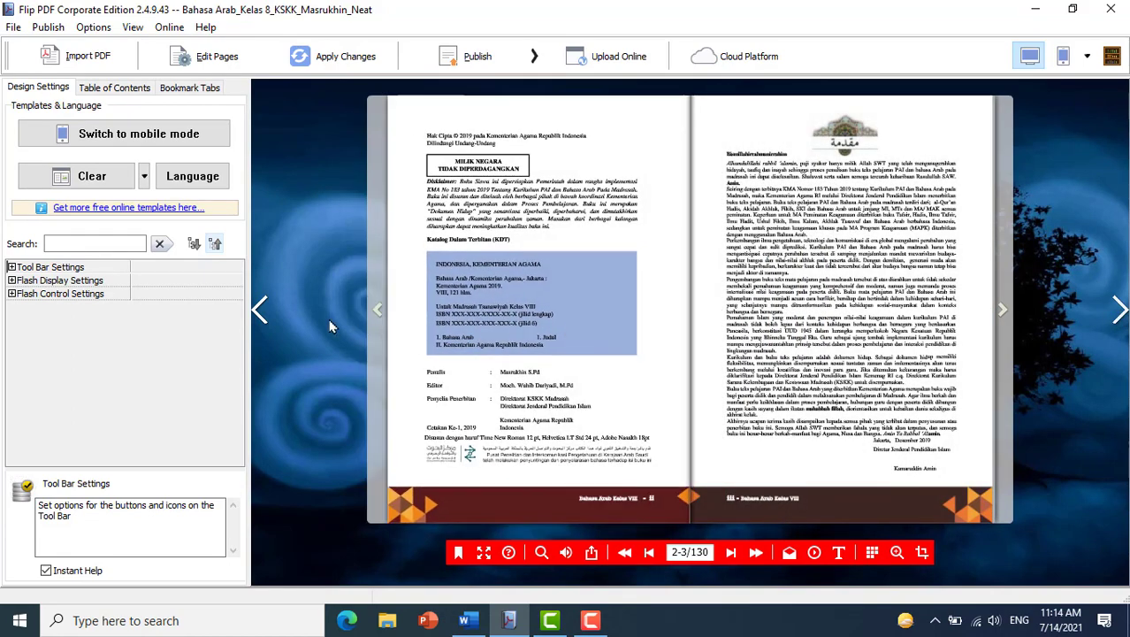
left_click(259, 309)
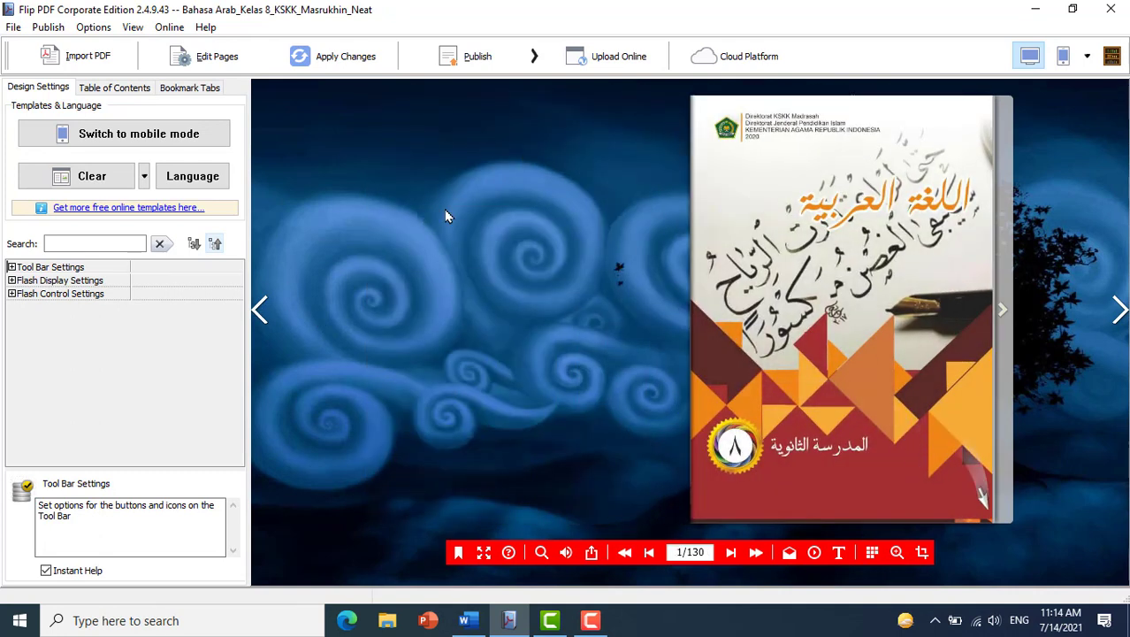
Browse the Classical, Clear and Conciseness templates and apply the Wine red theme of the Conciseness template
left_click(122, 177)
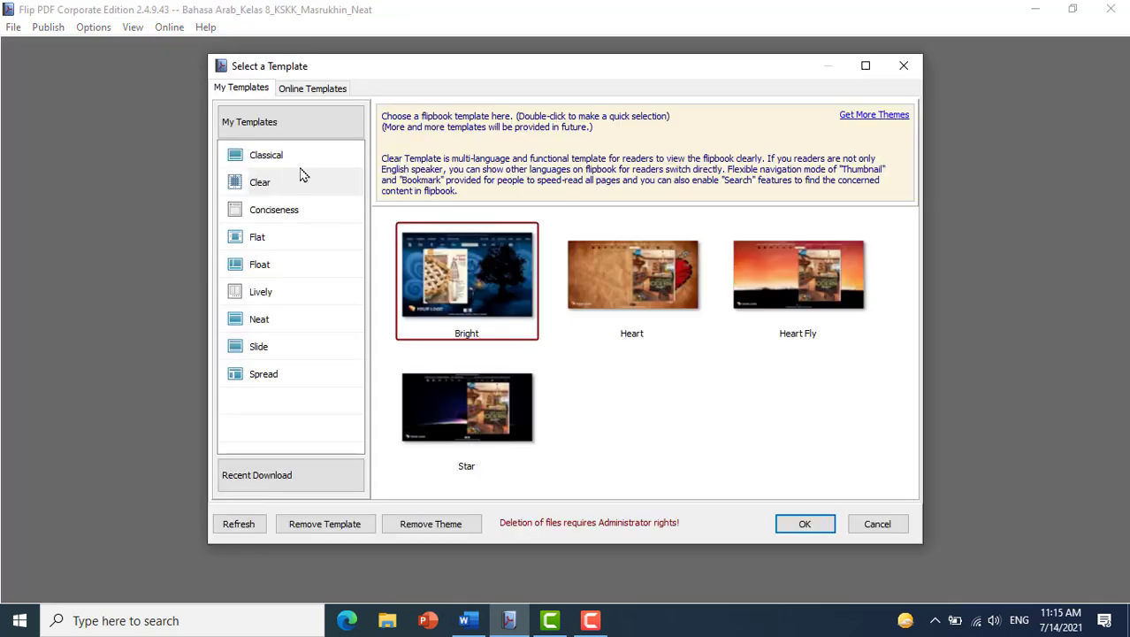
left_click(294, 156)
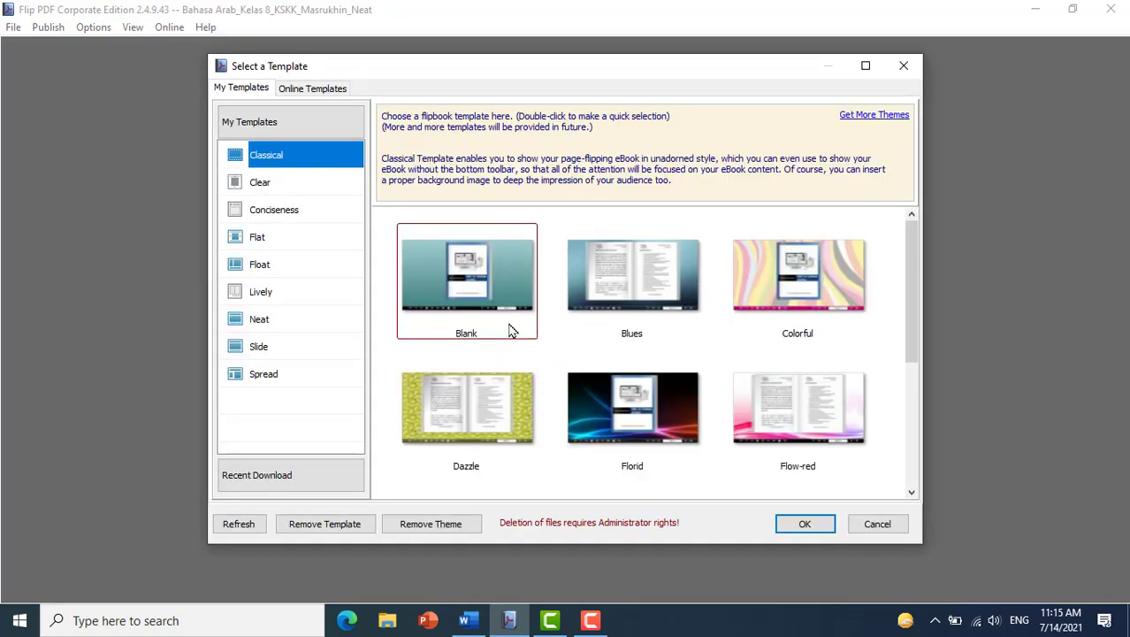
left_click(292, 186)
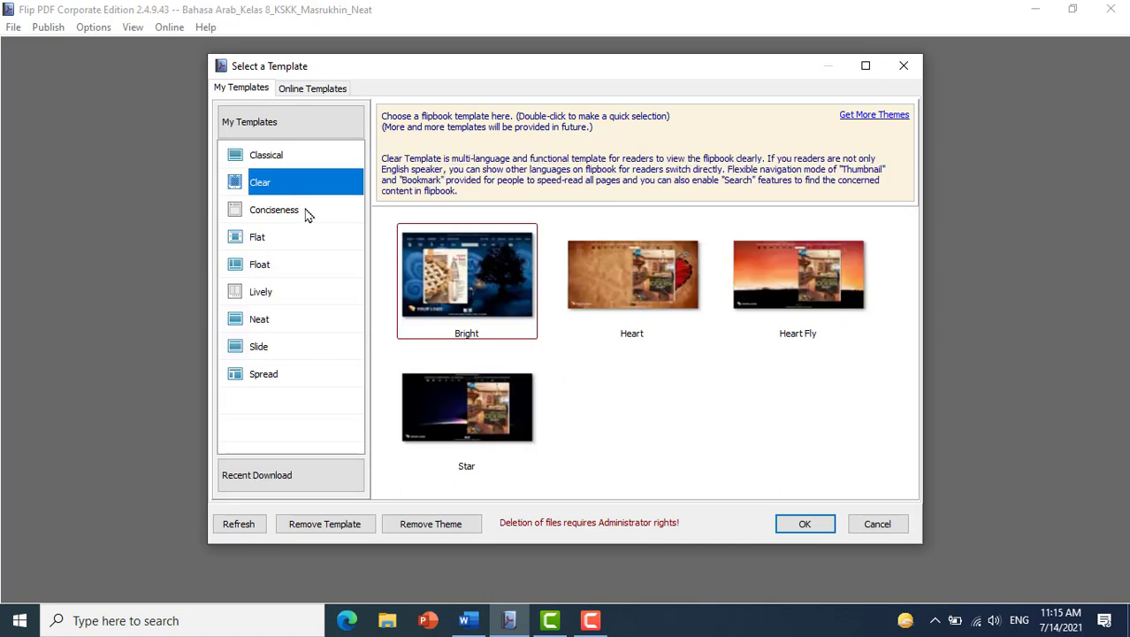
left_click(306, 213)
left_click(305, 247)
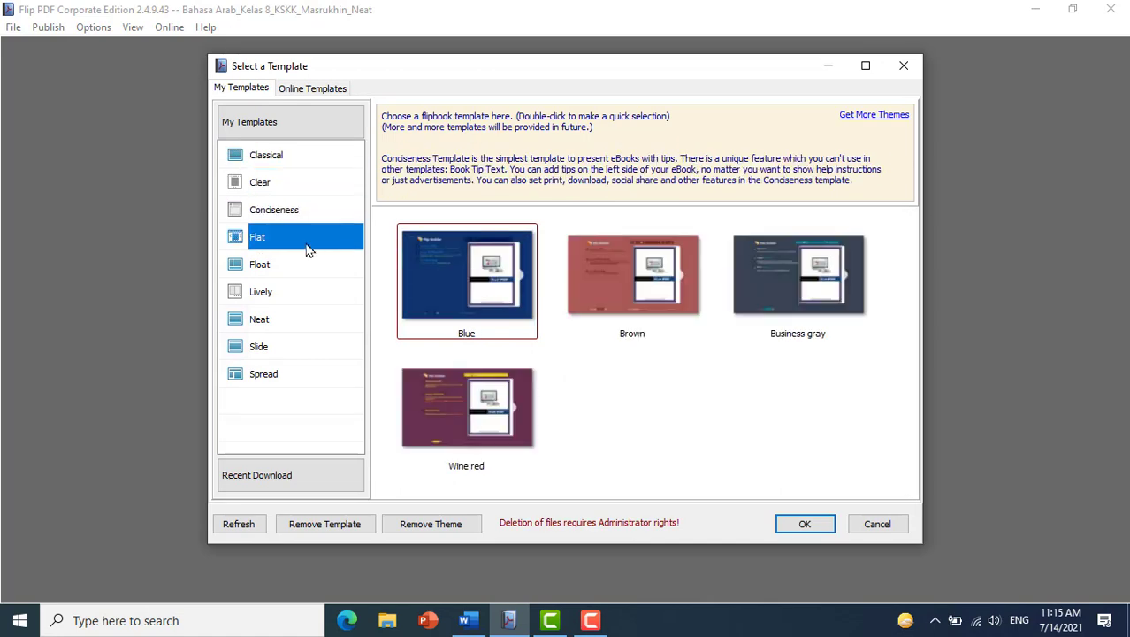
left_click(310, 213)
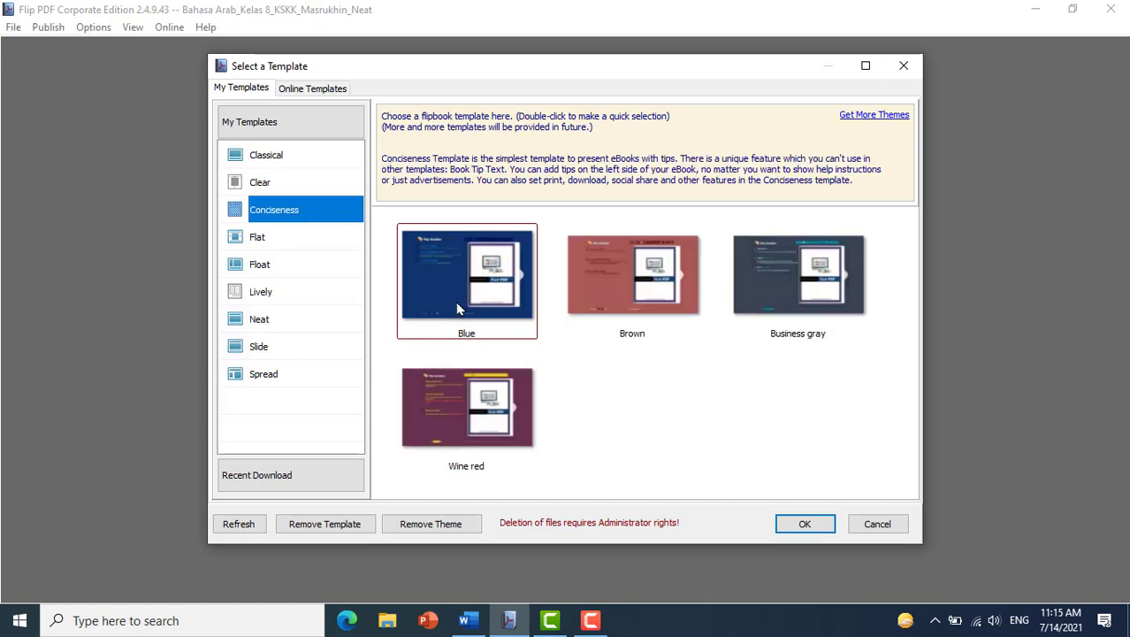
double_click(500, 397)
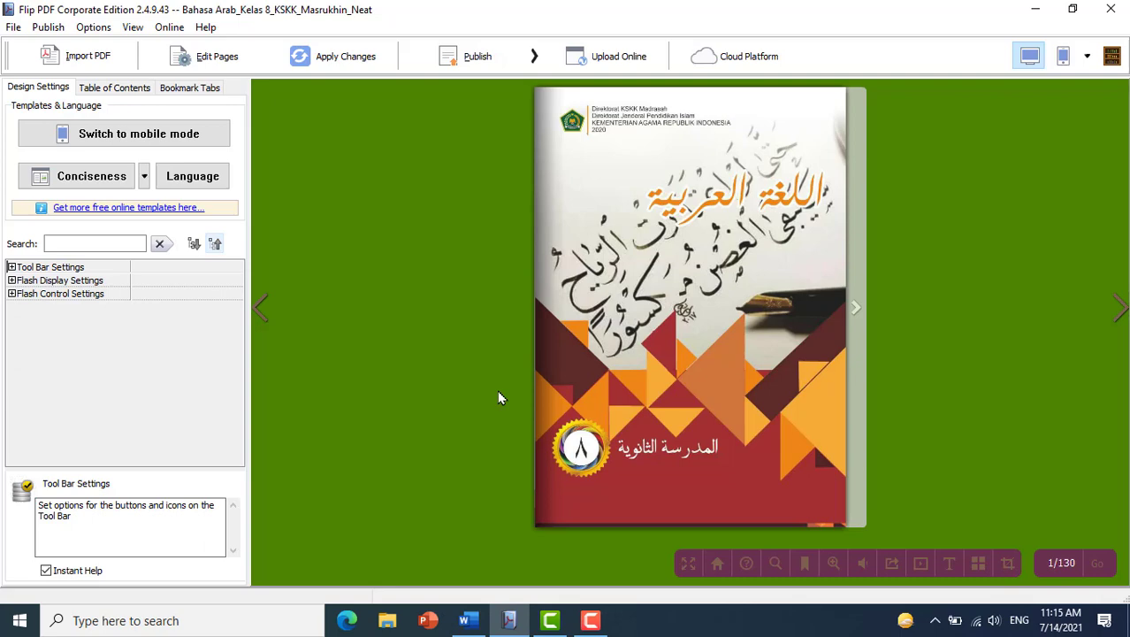
Change the flipbook template to the Bright theme of the Clear template
left_click(90, 176)
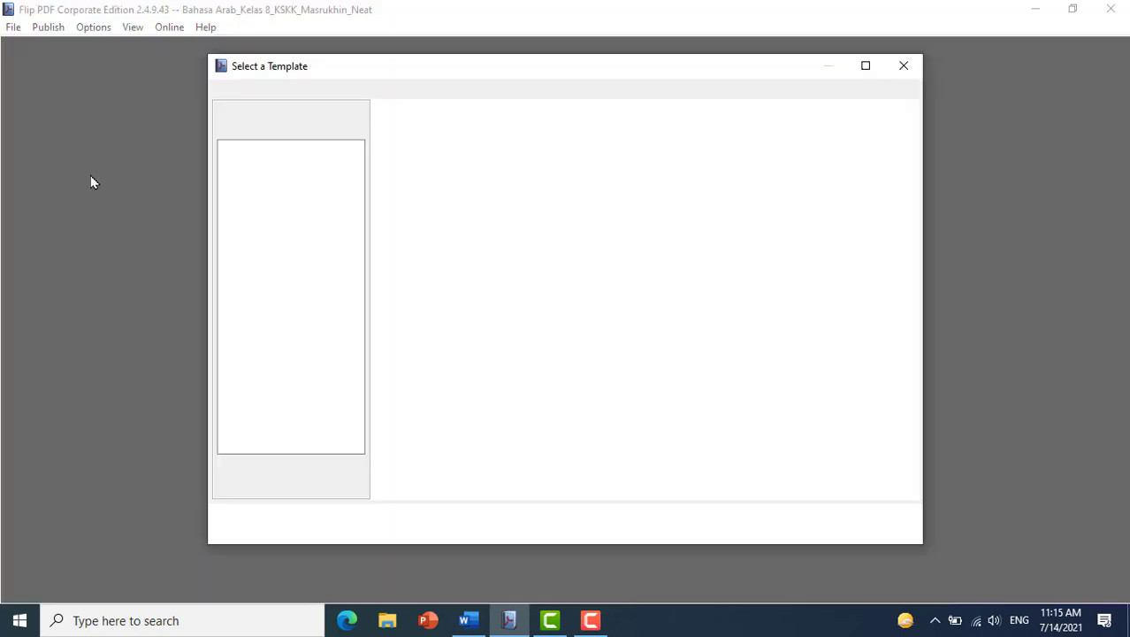
left_click(285, 184)
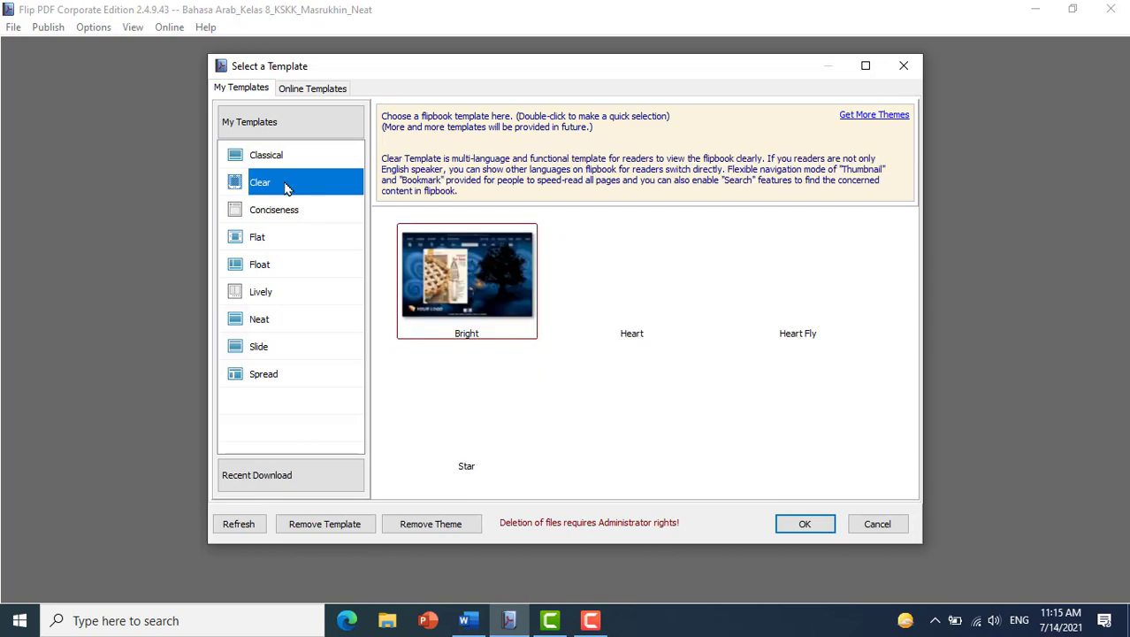
double_click(461, 280)
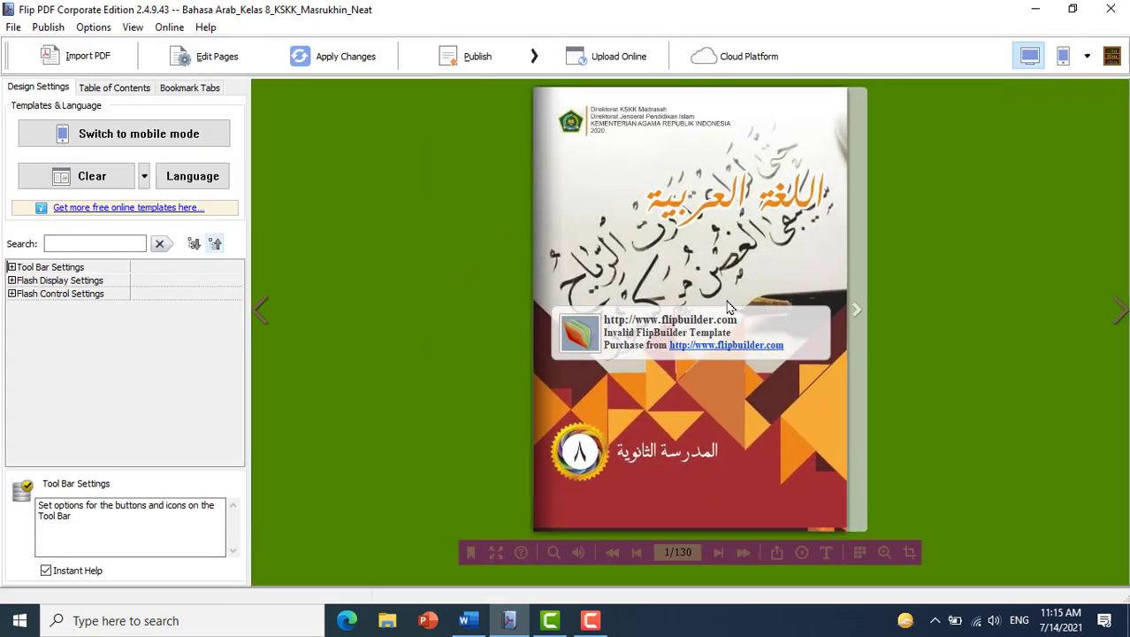
Look at the mobile version and its H5 metro themes without choosing one, and return to the desktop version
left_click(1064, 64)
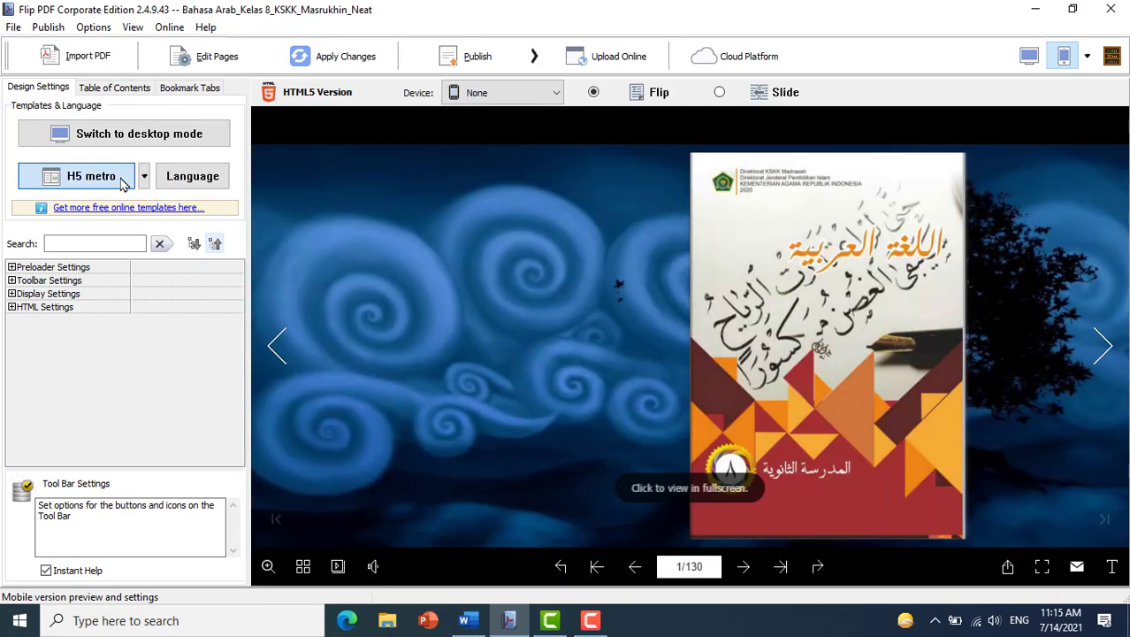
left_click(123, 181)
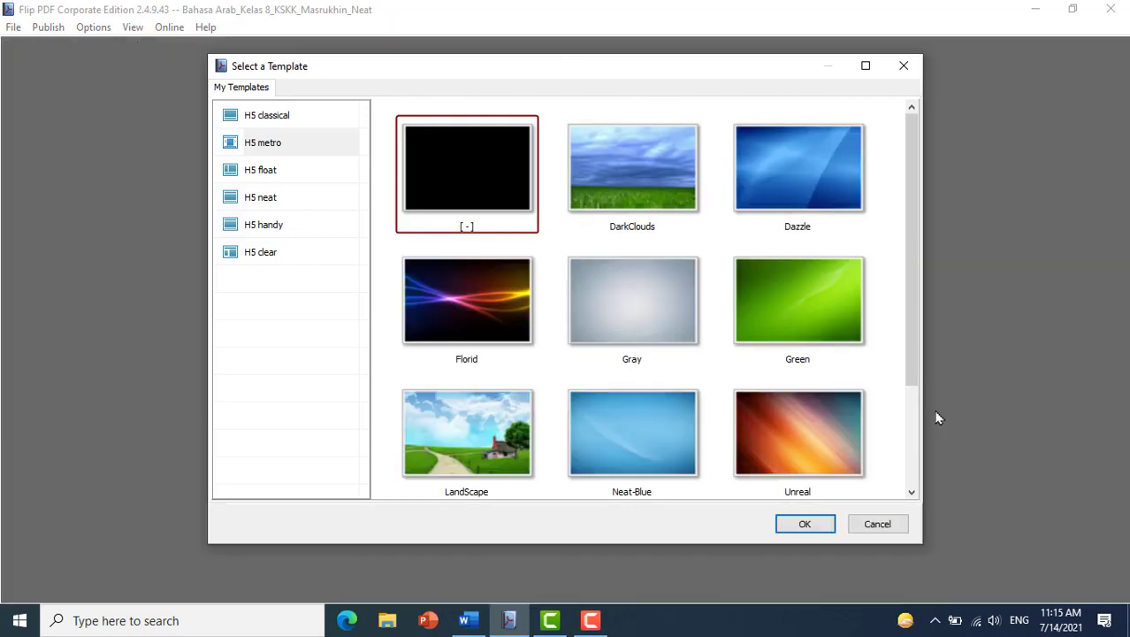
left_click(895, 528)
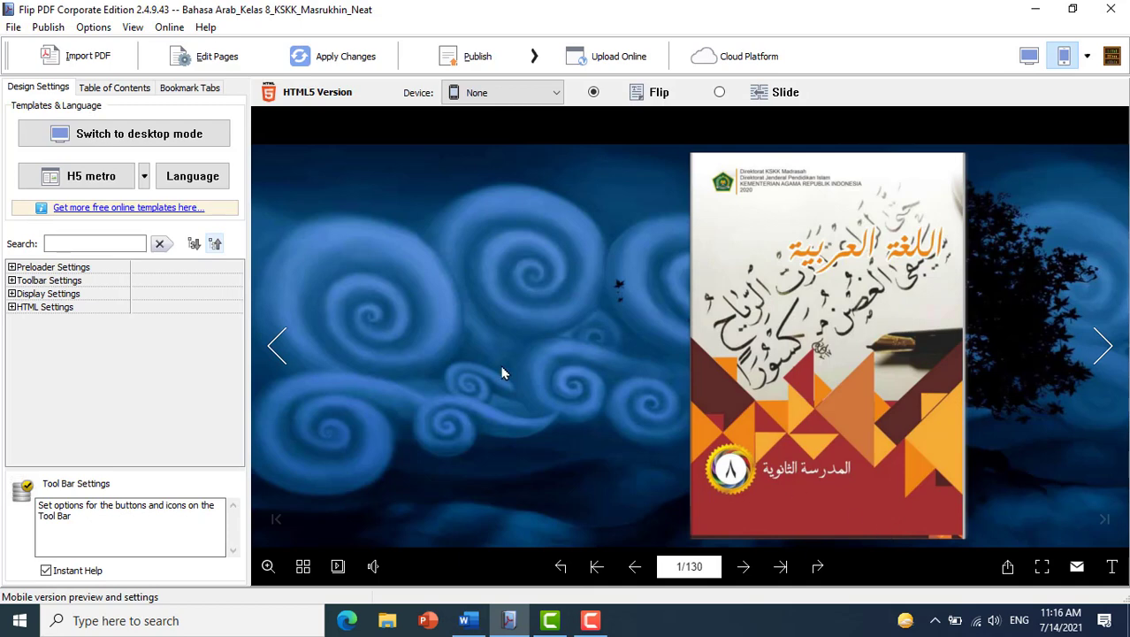
left_click(1035, 64)
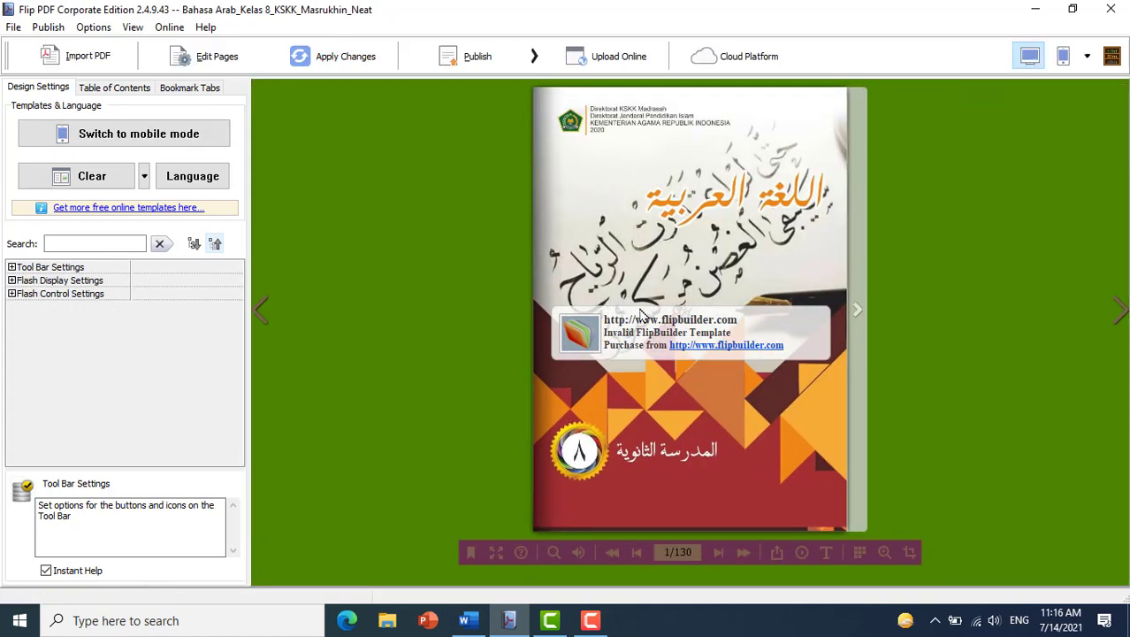
Apply the Blank theme of the Classical template to the desktop flipbook
left_click(125, 185)
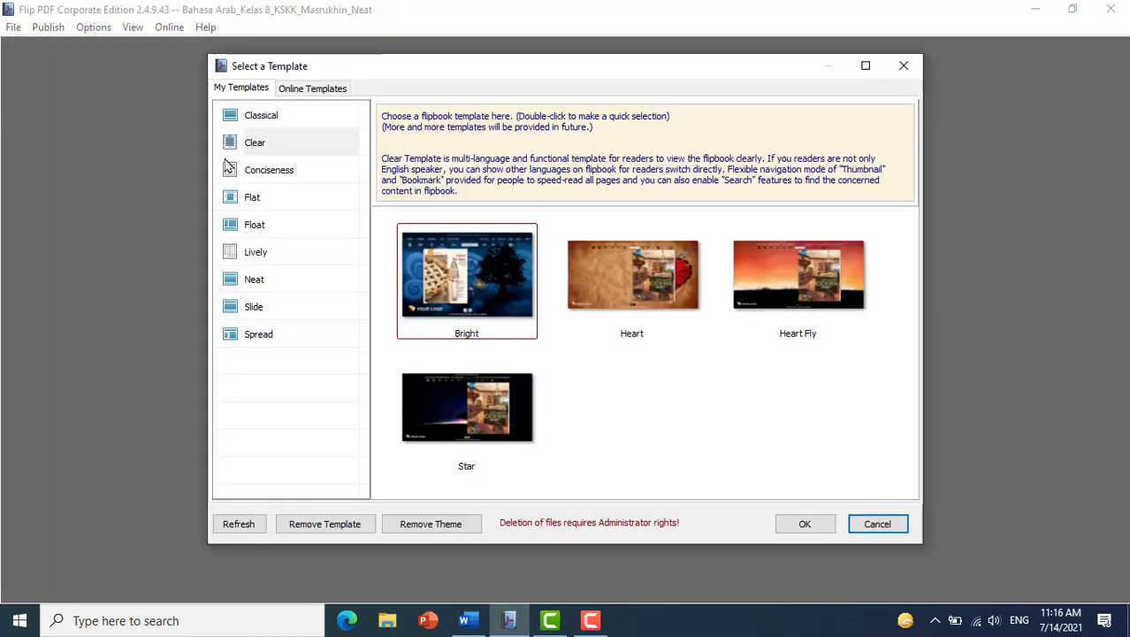
left_click(286, 120)
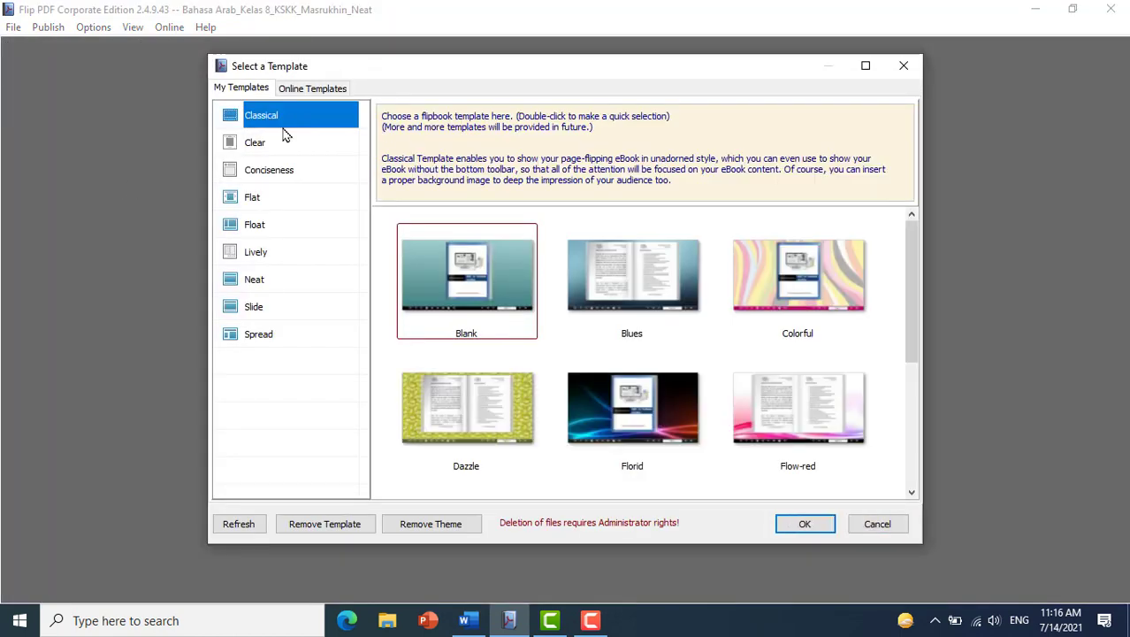
double_click(486, 279)
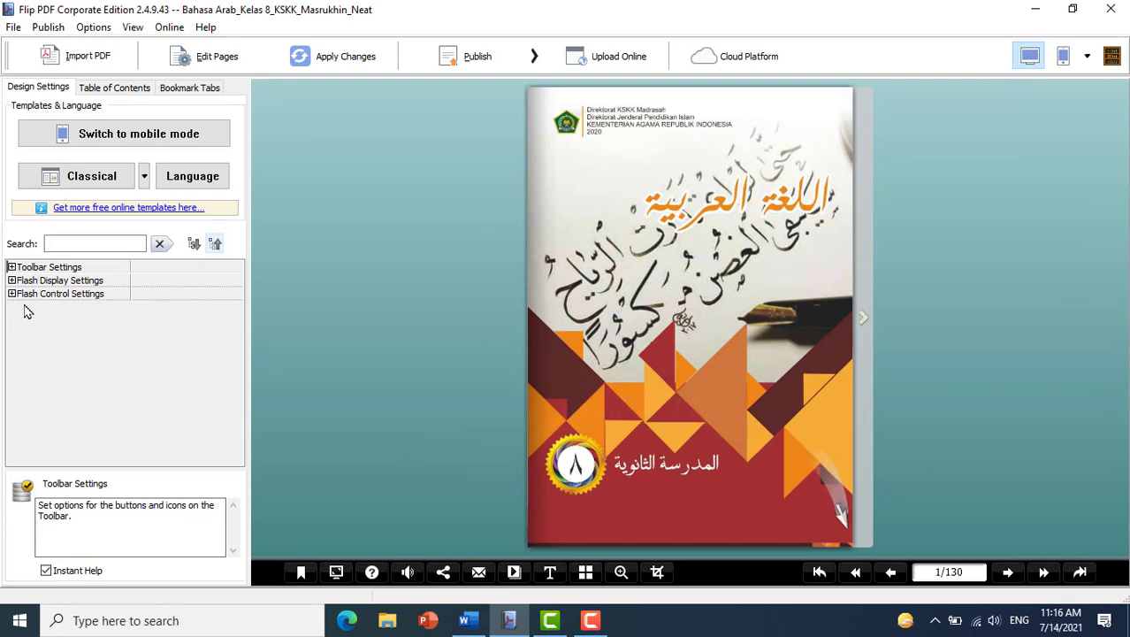
Examine the Classical template's Toolbar Settings options
left_click(11, 267)
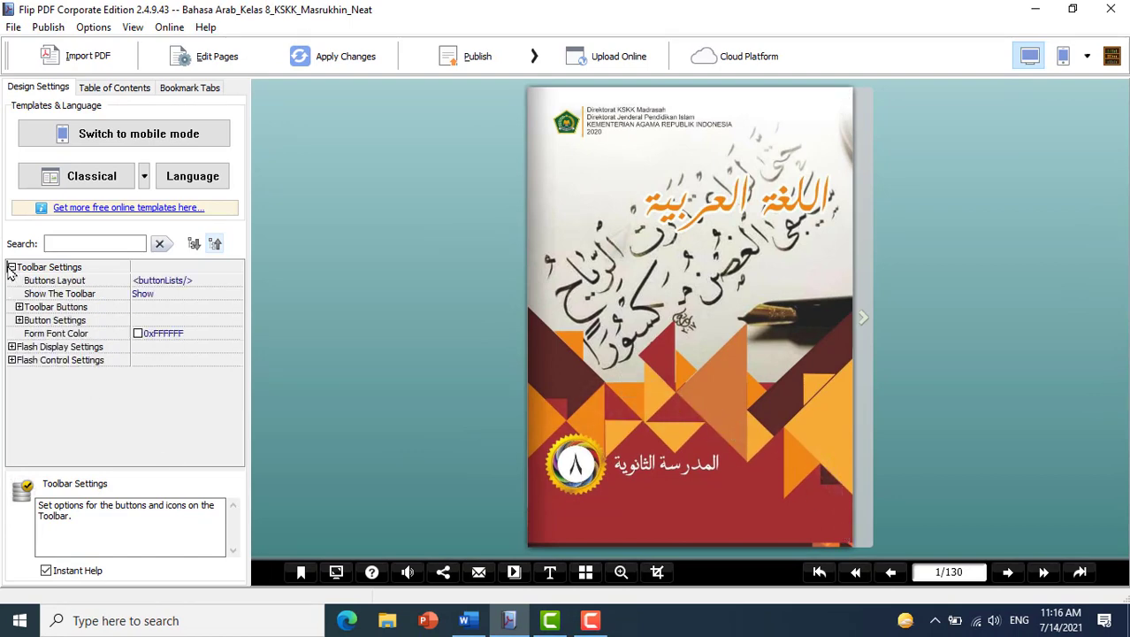
left_click(12, 267)
left_click(12, 267)
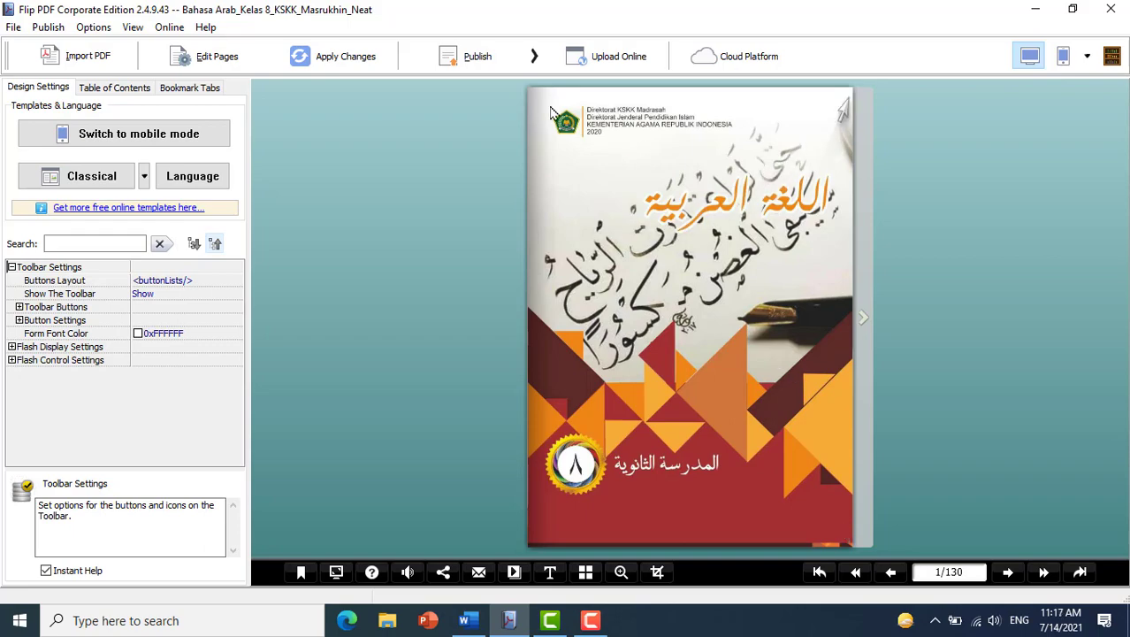
Open the publishing output options and compare the EXE format with HTML
left_click(472, 62)
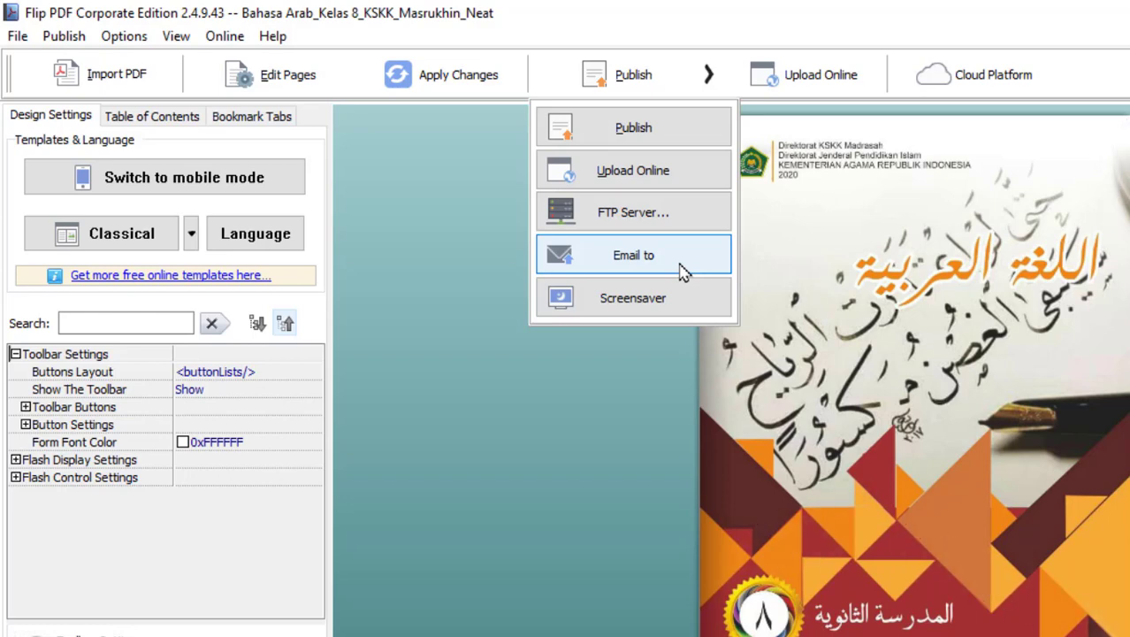
left_click(652, 131)
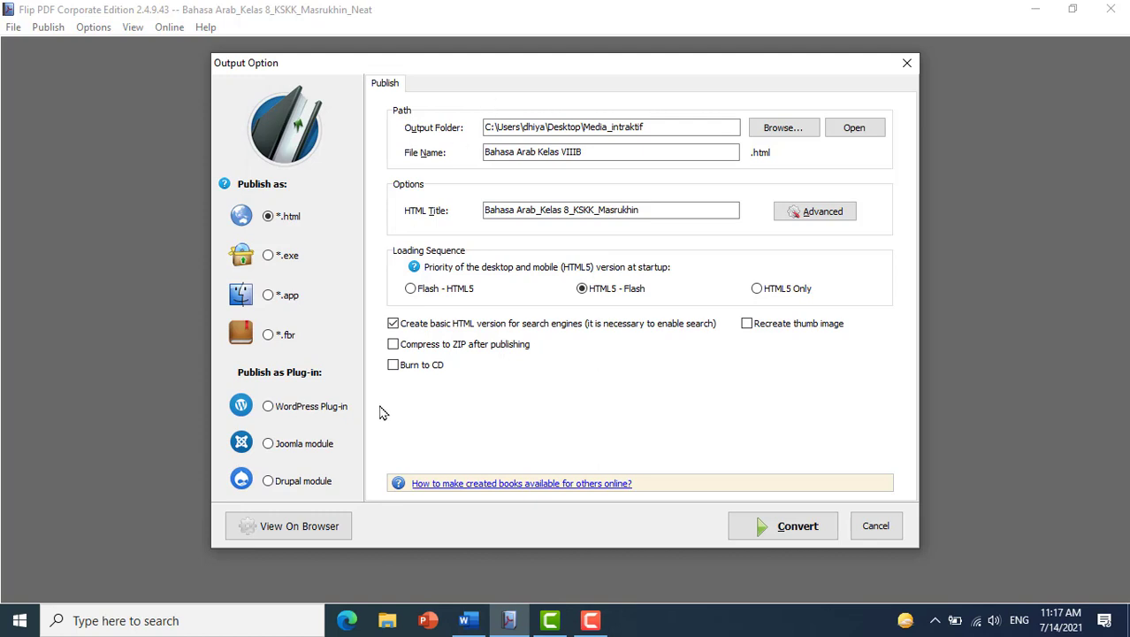
left_click(284, 258)
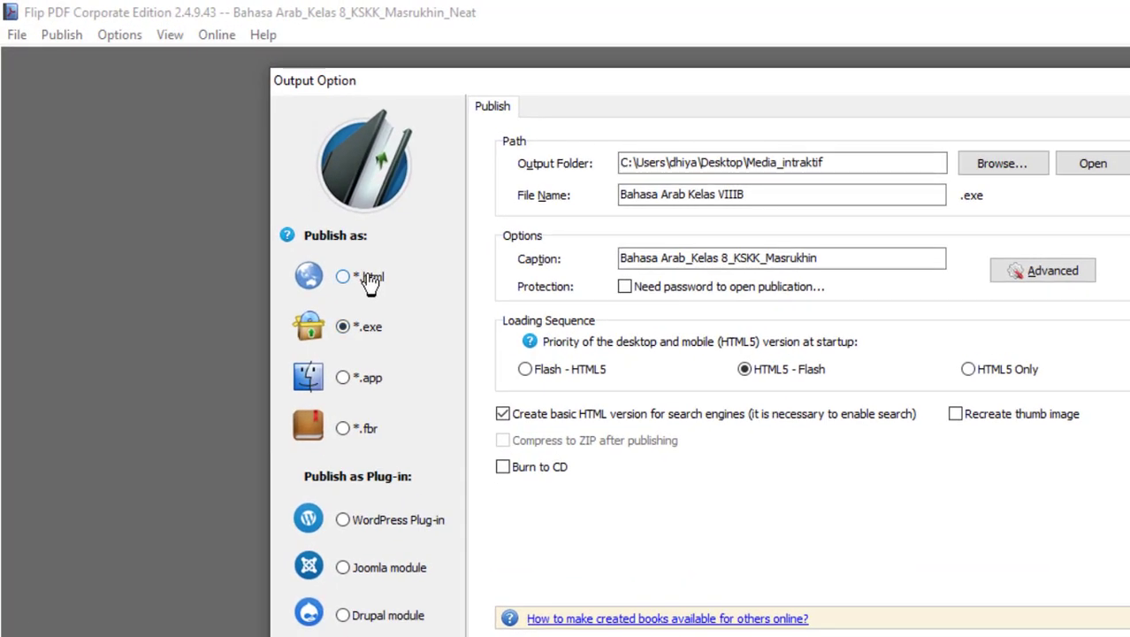
left_click(352, 266)
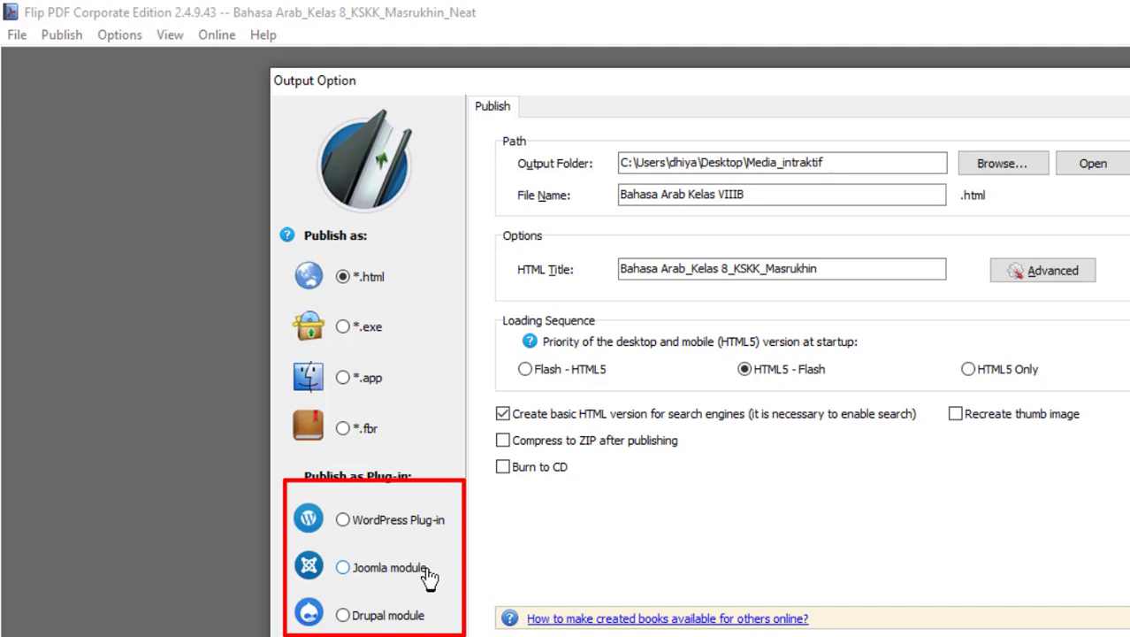
Examine the plug-in output options for WordPress, Joomla and Drupal
left_click(344, 521)
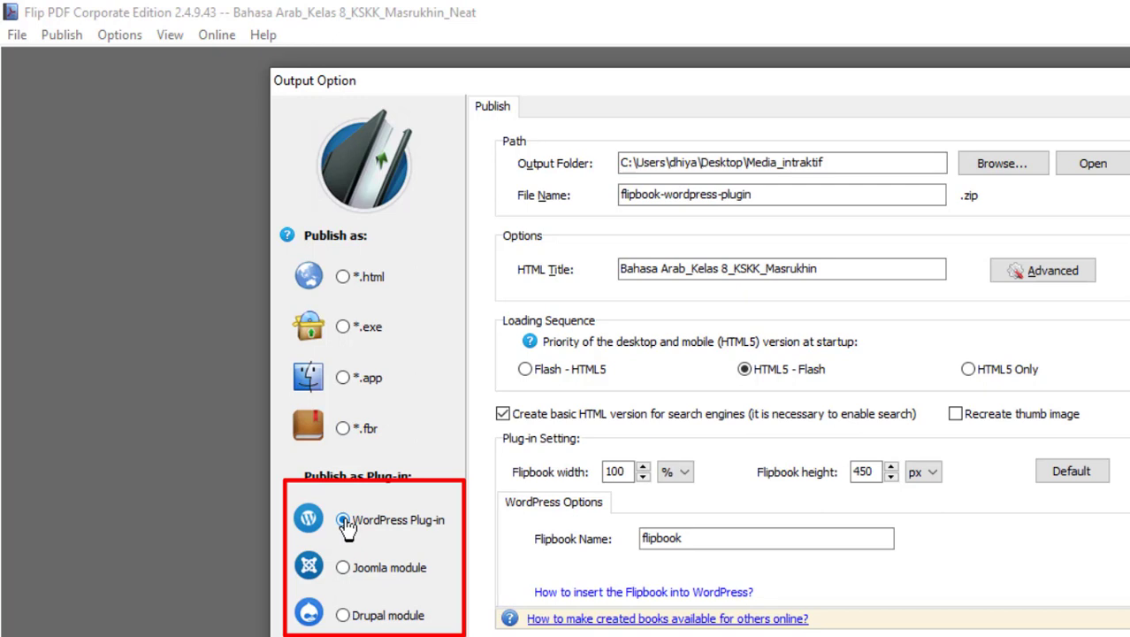
left_click(343, 568)
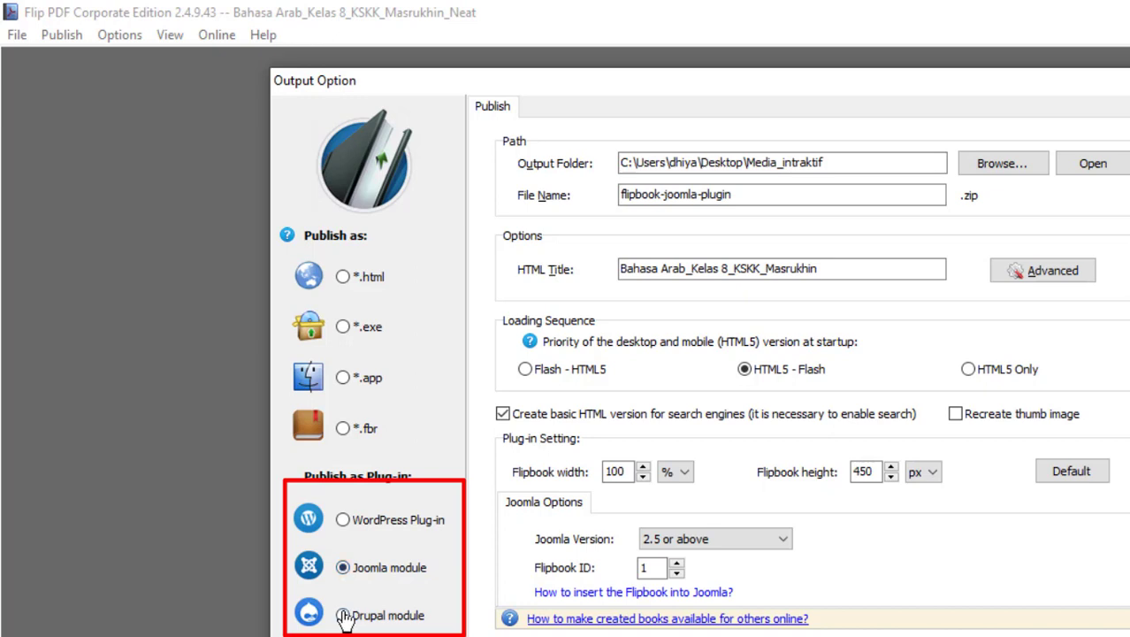
left_click(343, 614)
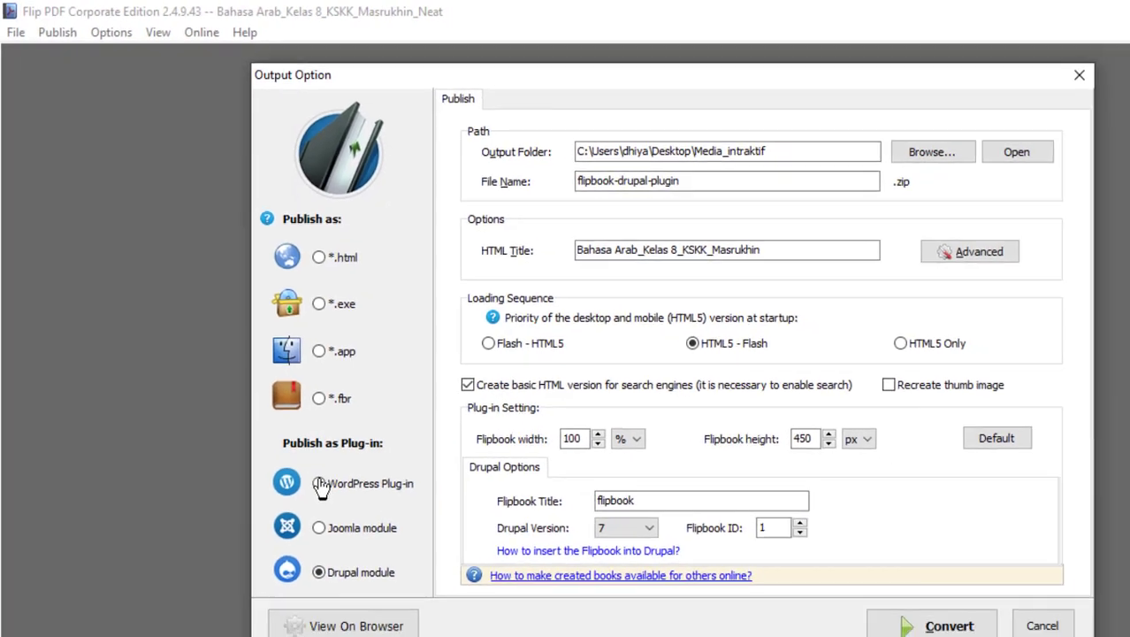
left_click(343, 520)
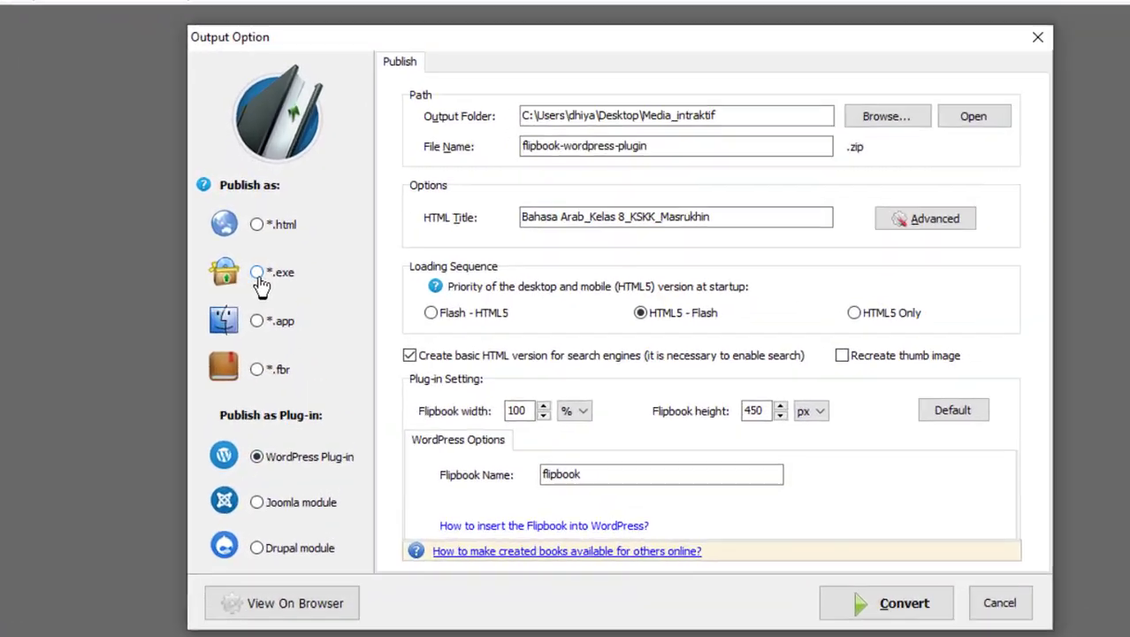
Set the publishing format to EXE, checking the HTML format once more for comparison
left_click(268, 257)
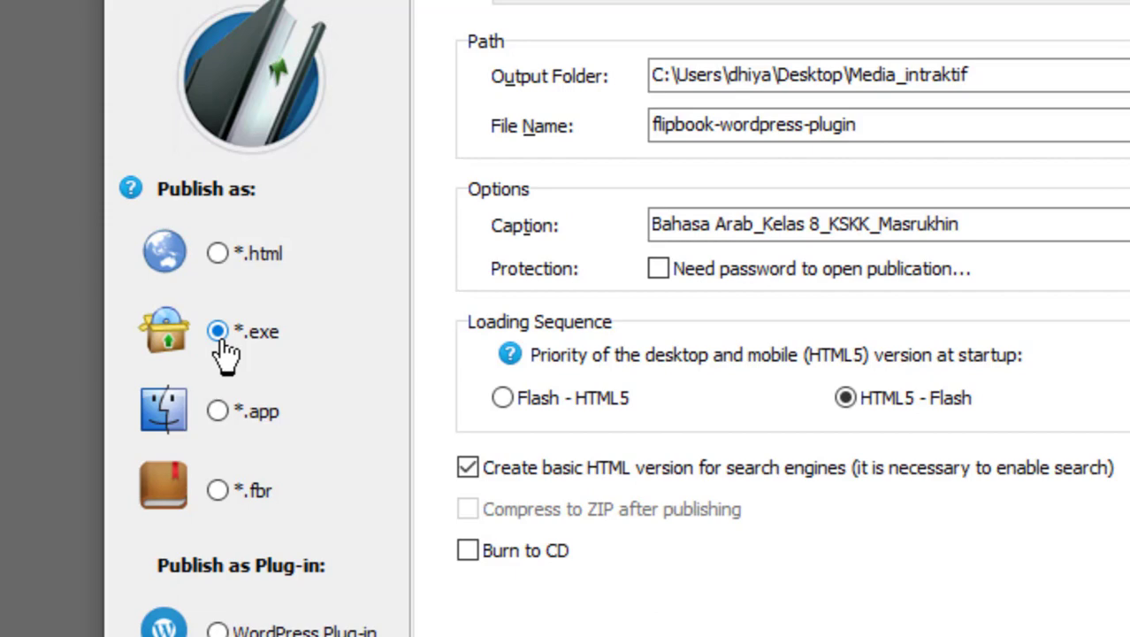
left_click(217, 253)
left_click(218, 332)
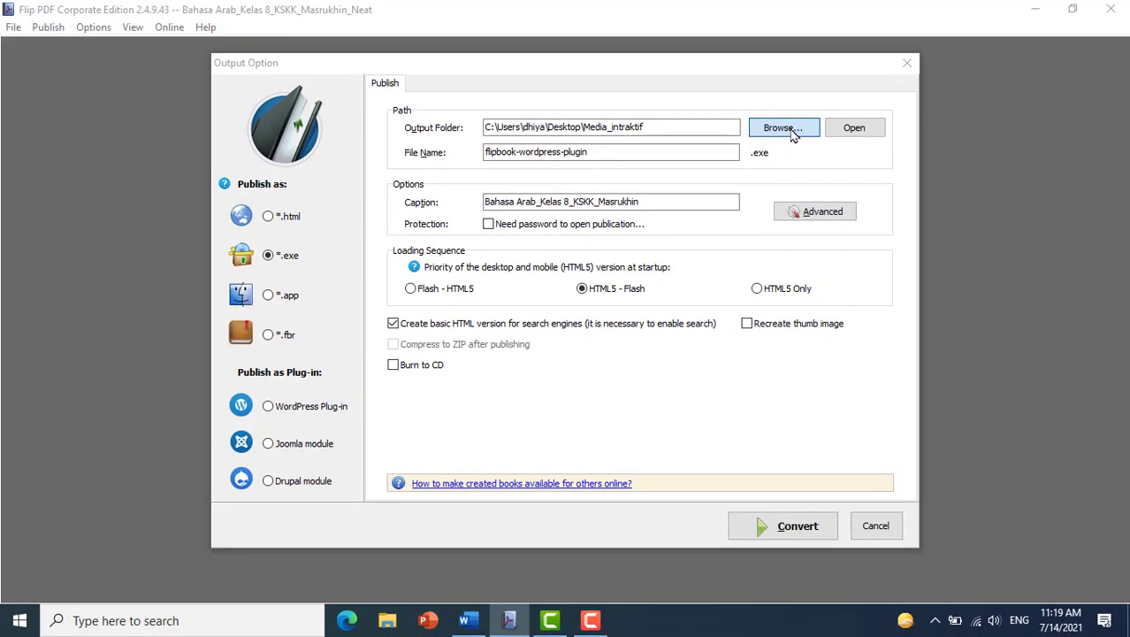
Try to browse for an output folder, return to Flip PDF from Word, and name the output file Bahasa Arab
left_click(783, 129)
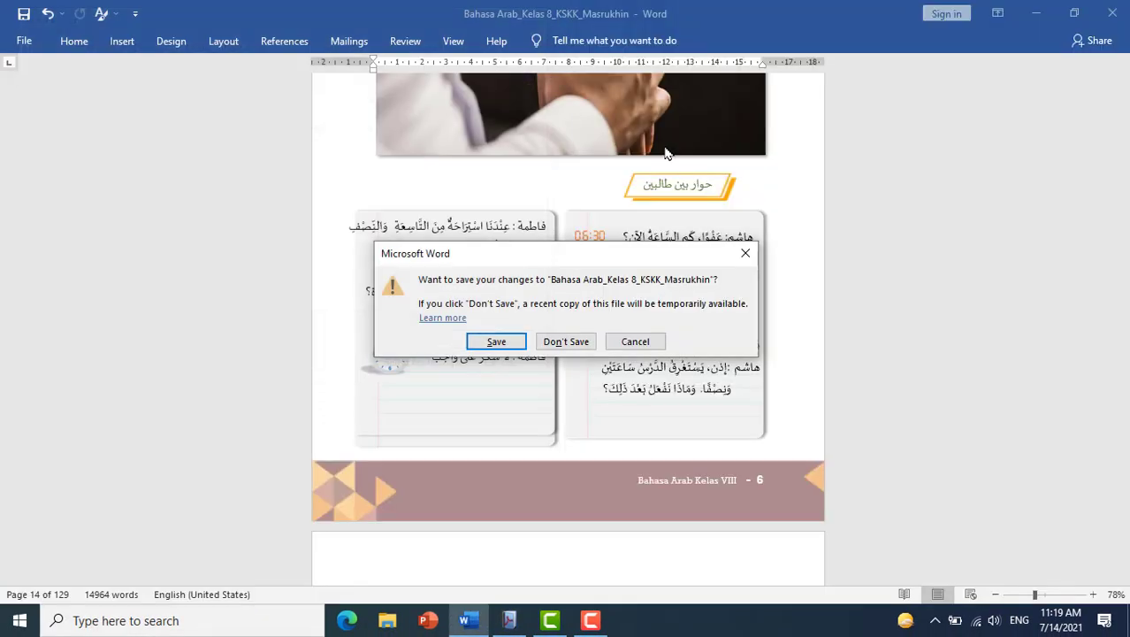
left_click(515, 624)
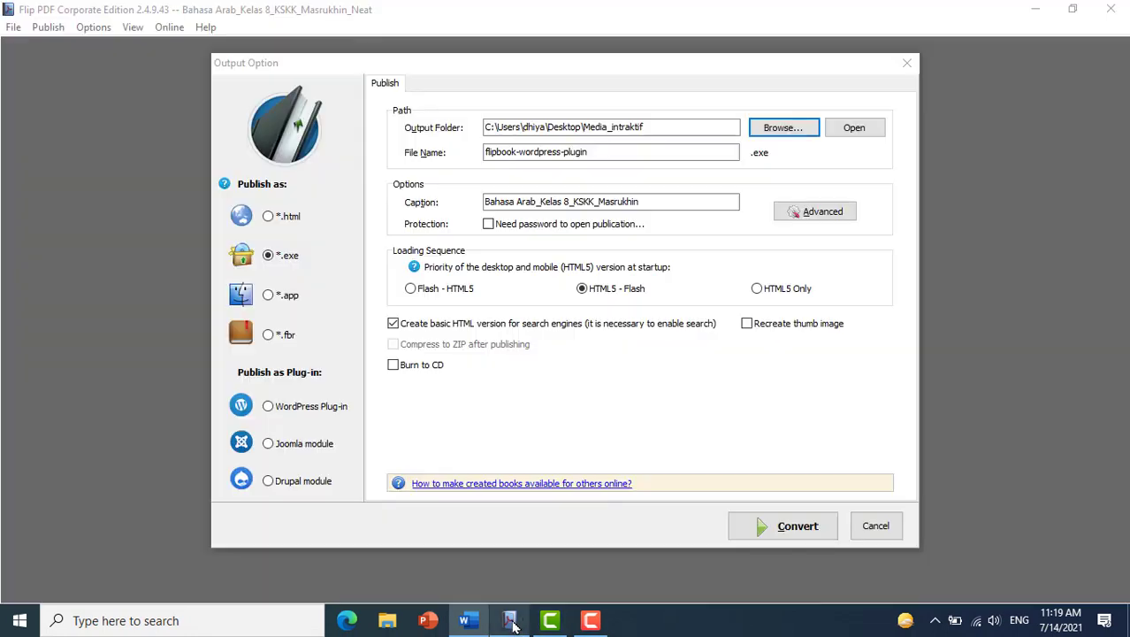
left_click(613, 155)
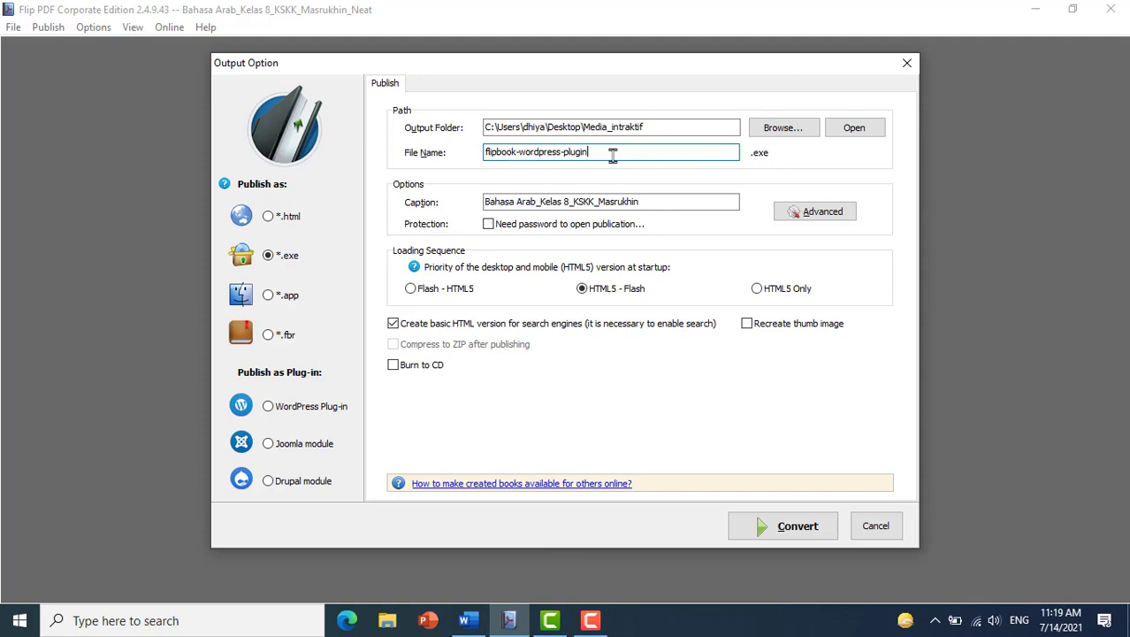
double_click(613, 154)
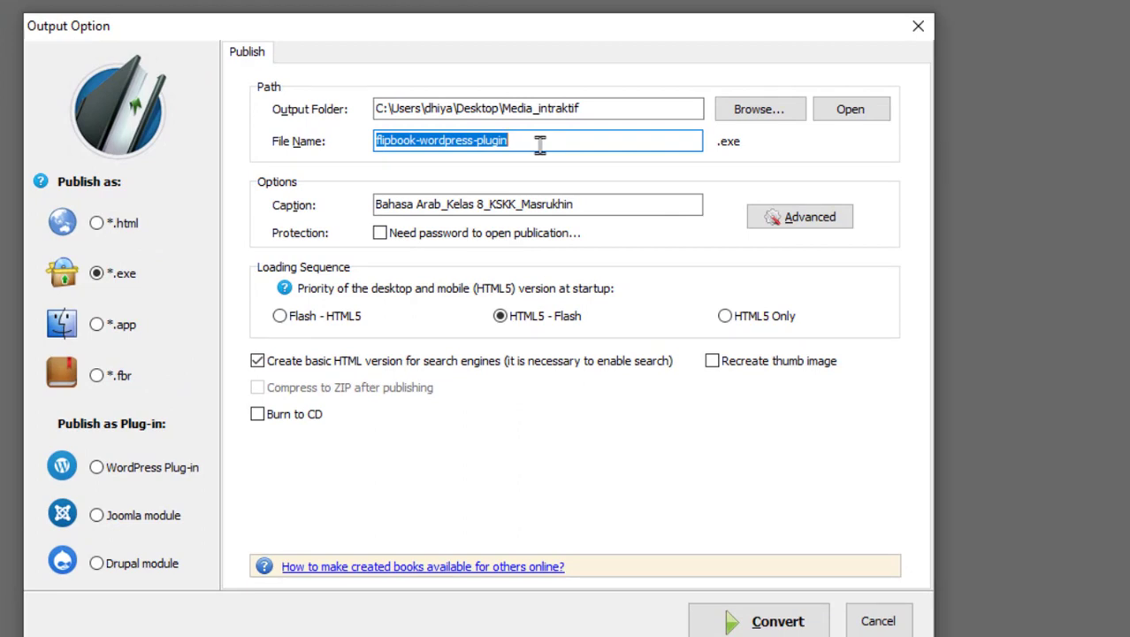
type("Bahasa A")
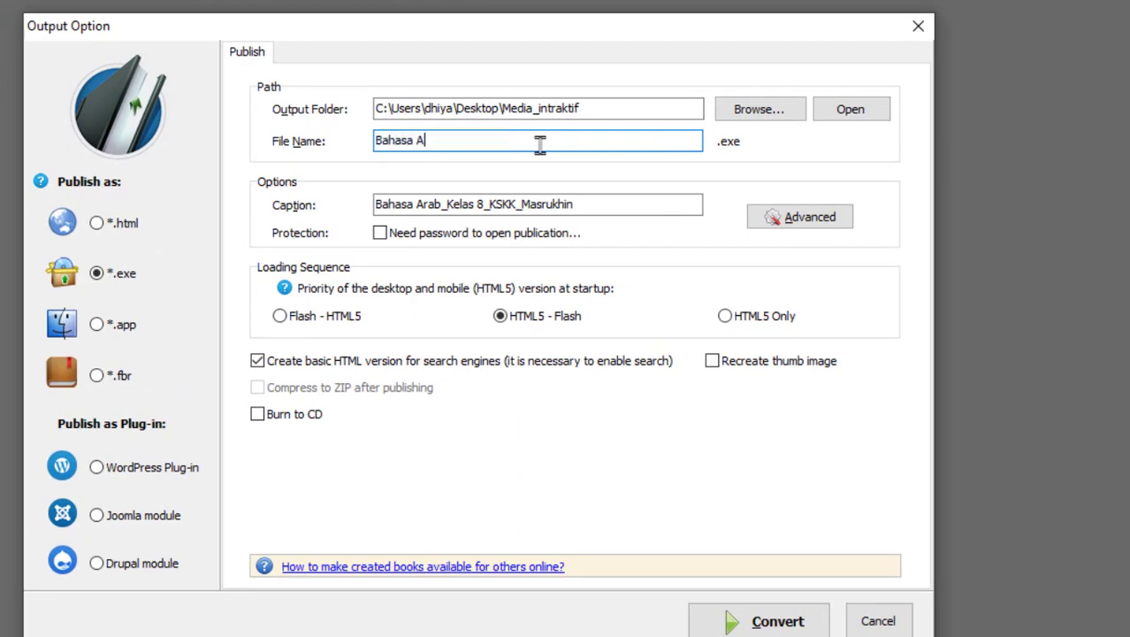
type("rab")
Shorten the publication caption to Bahasa Arab_Kelas 8 and enable burning the output to CD
left_click(633, 205)
key("ctrl+shift+Left")
key("ctrl+shift+Left")
key("ctrl+shift+Right")
key("End")
key("ctrl+shift+Left")
key("shift+Right")
key("BackSpace")
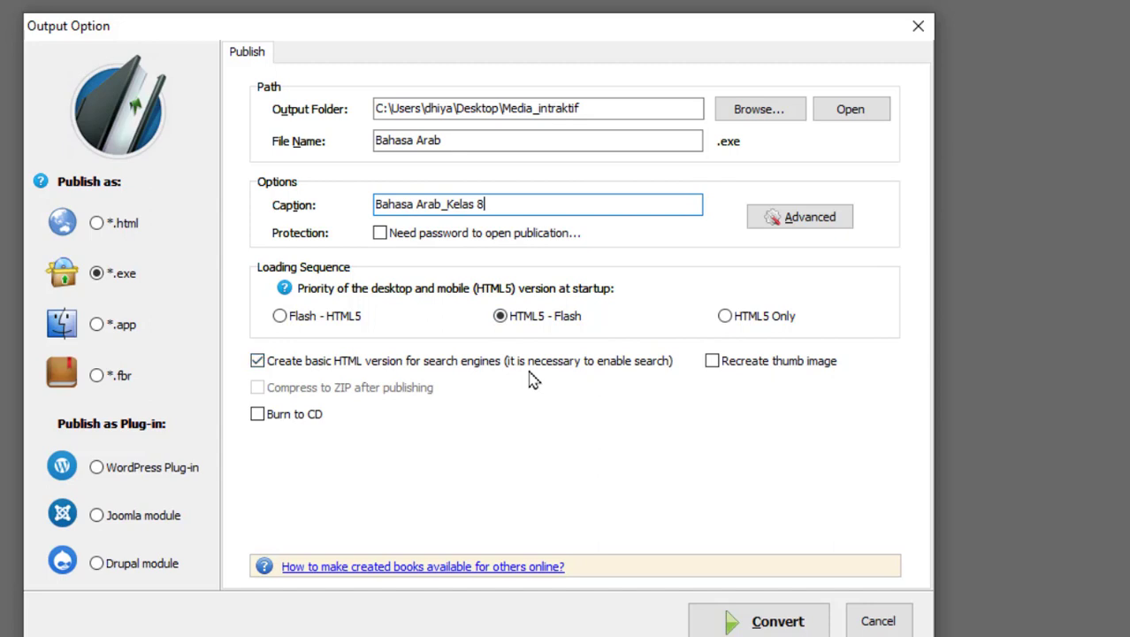
left_click(257, 418)
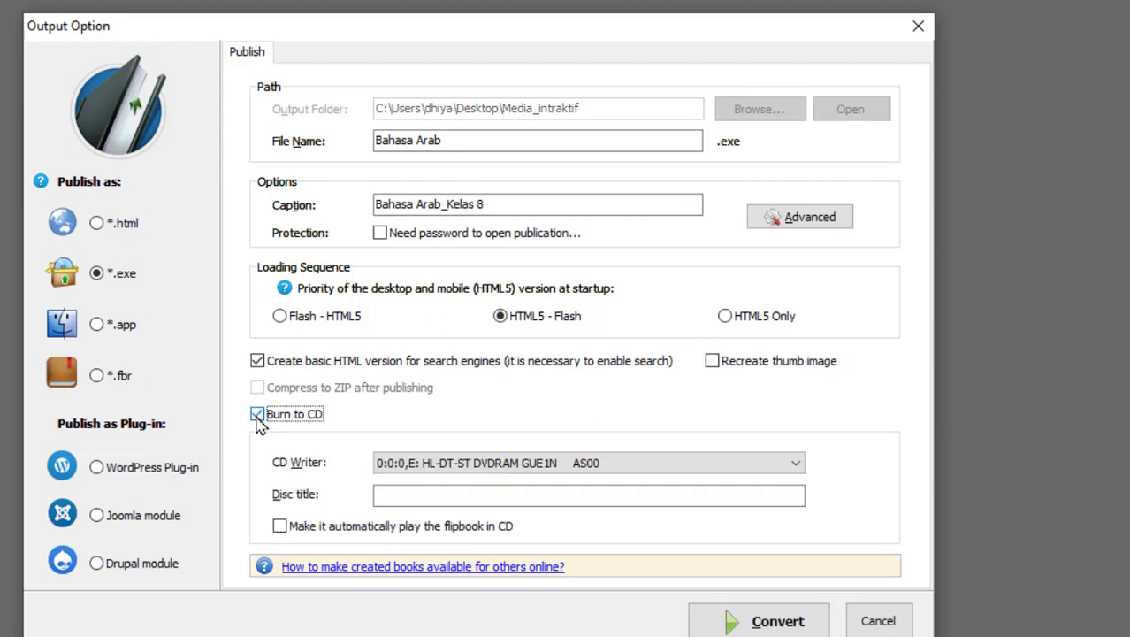
Disable burning to CD and convert the flipbook to an EXE file, keeping the basic HTML version option enabled
left_click(267, 370)
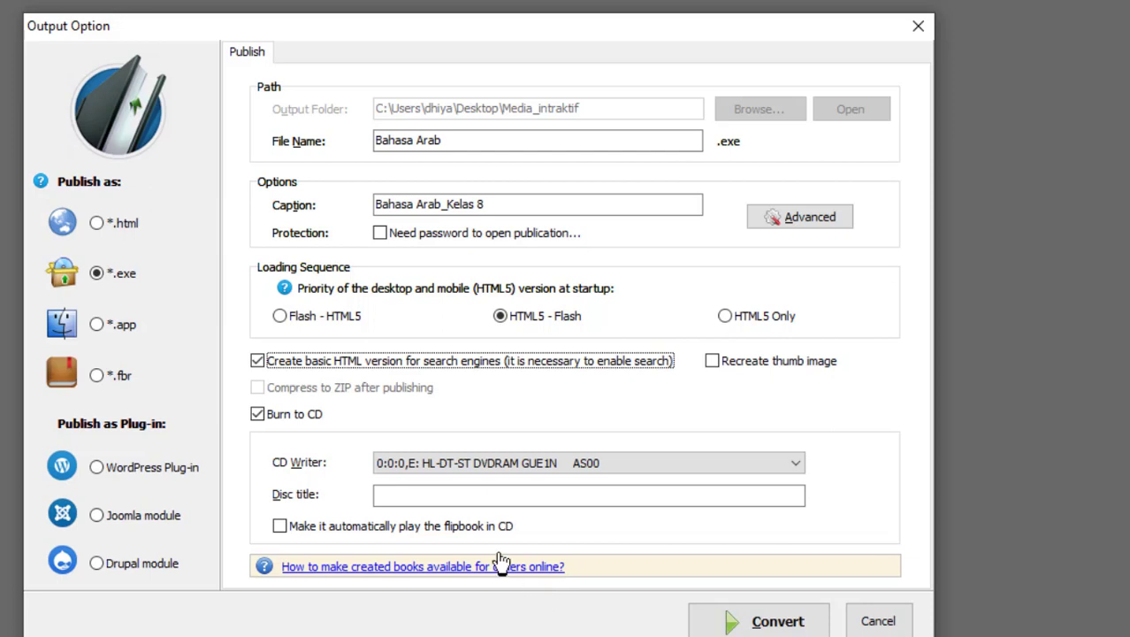
left_click(256, 416)
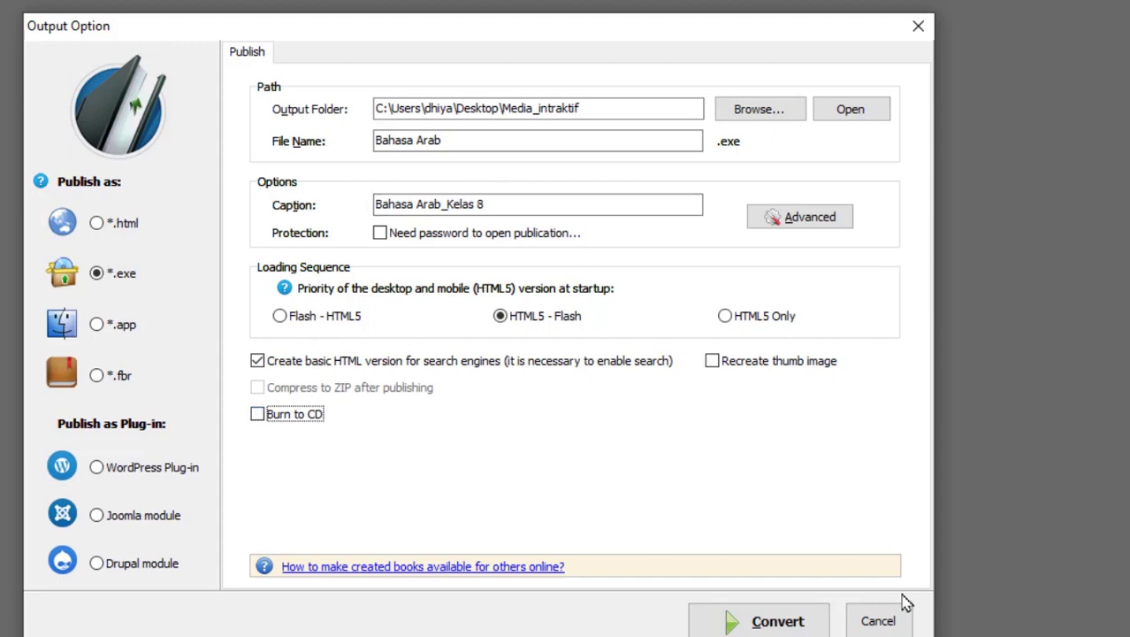
left_click(778, 621)
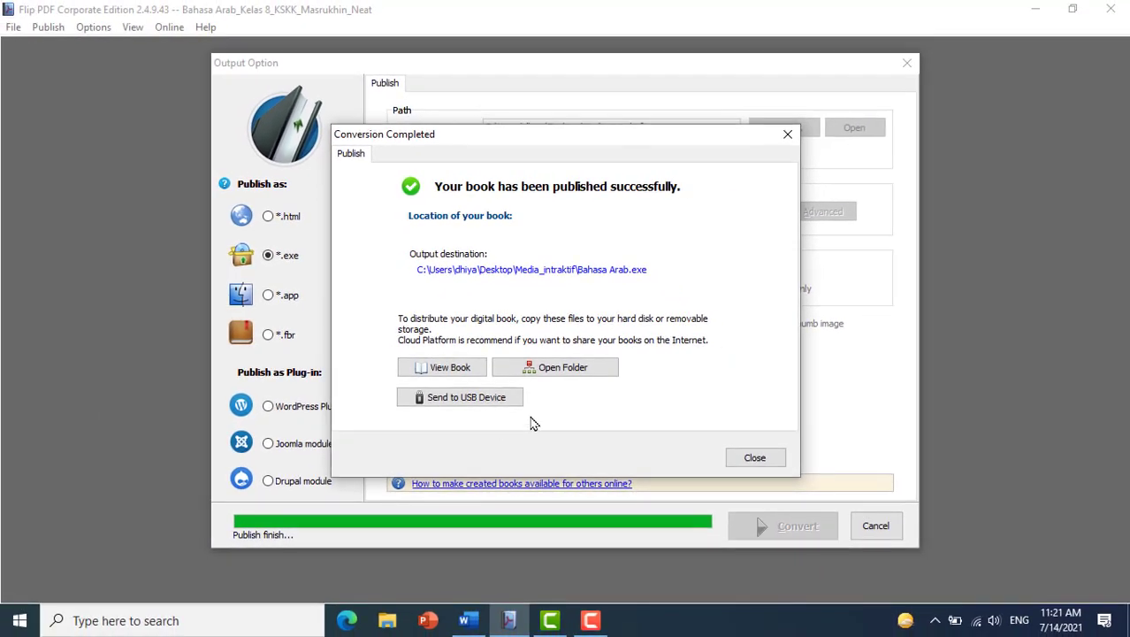
View the published book and page forward from the cover to the table of contents on pages 6-7
left_click(453, 372)
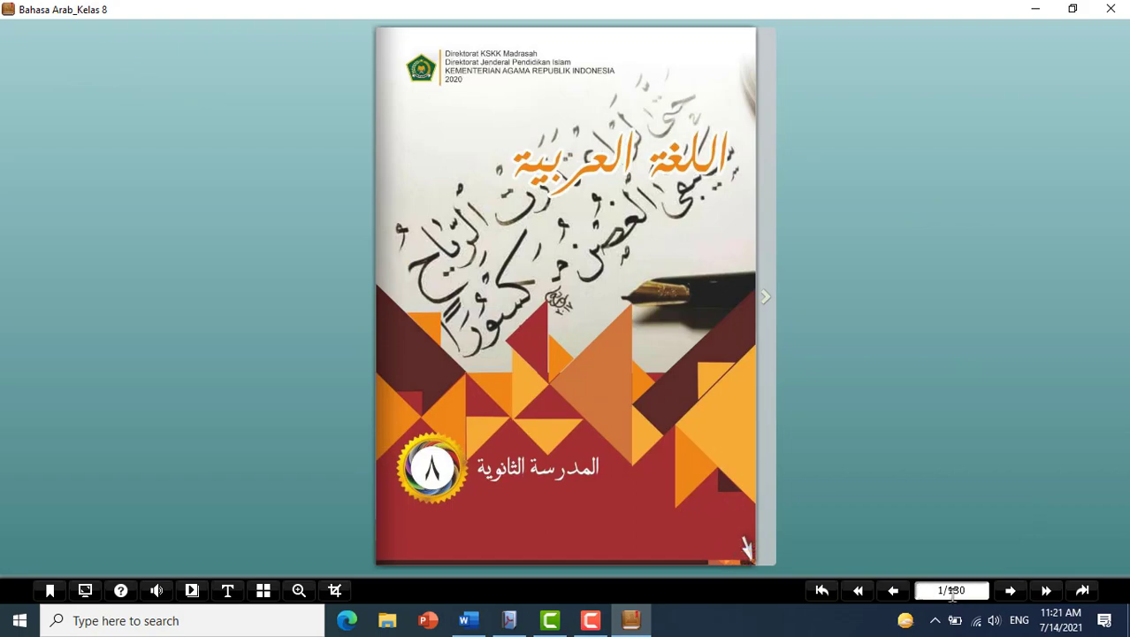
left_click(1010, 590)
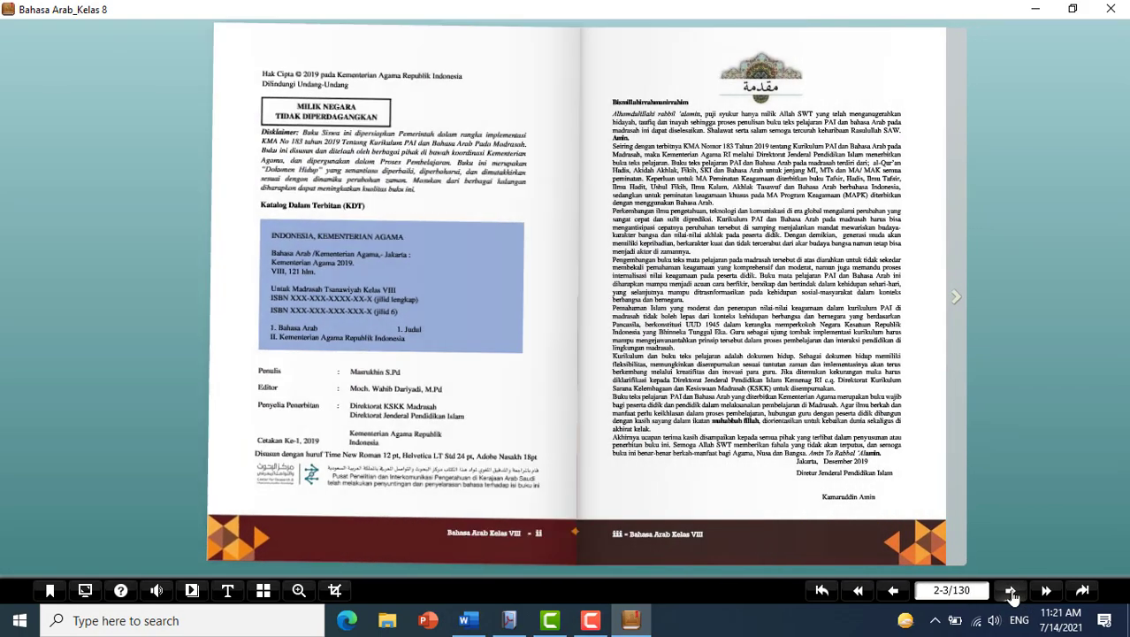
left_click(1010, 589)
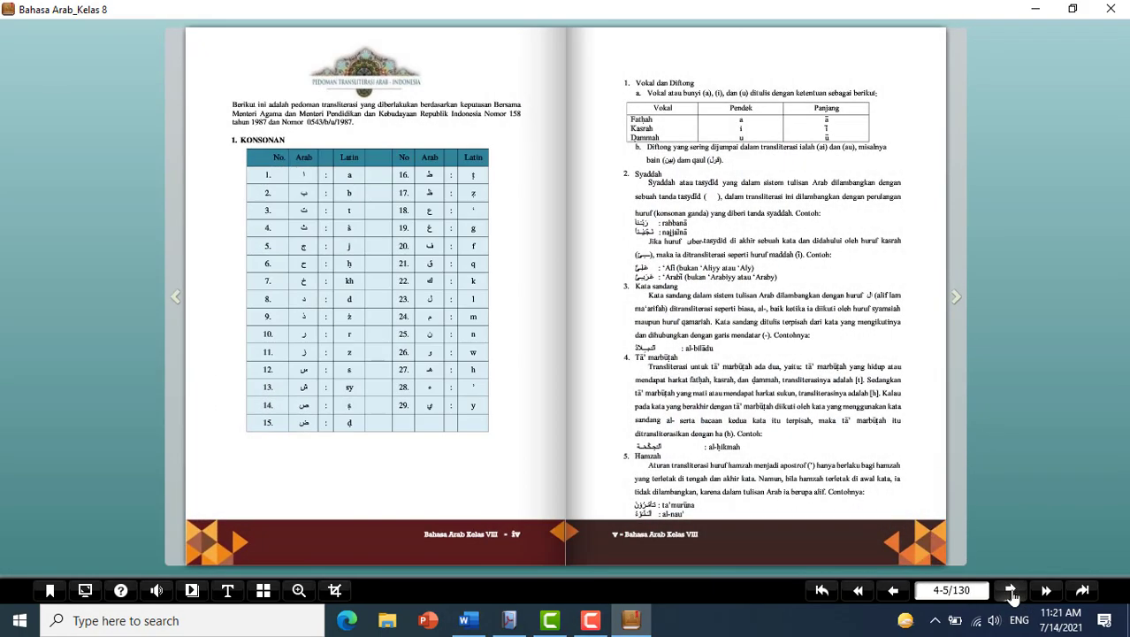
left_click(1010, 590)
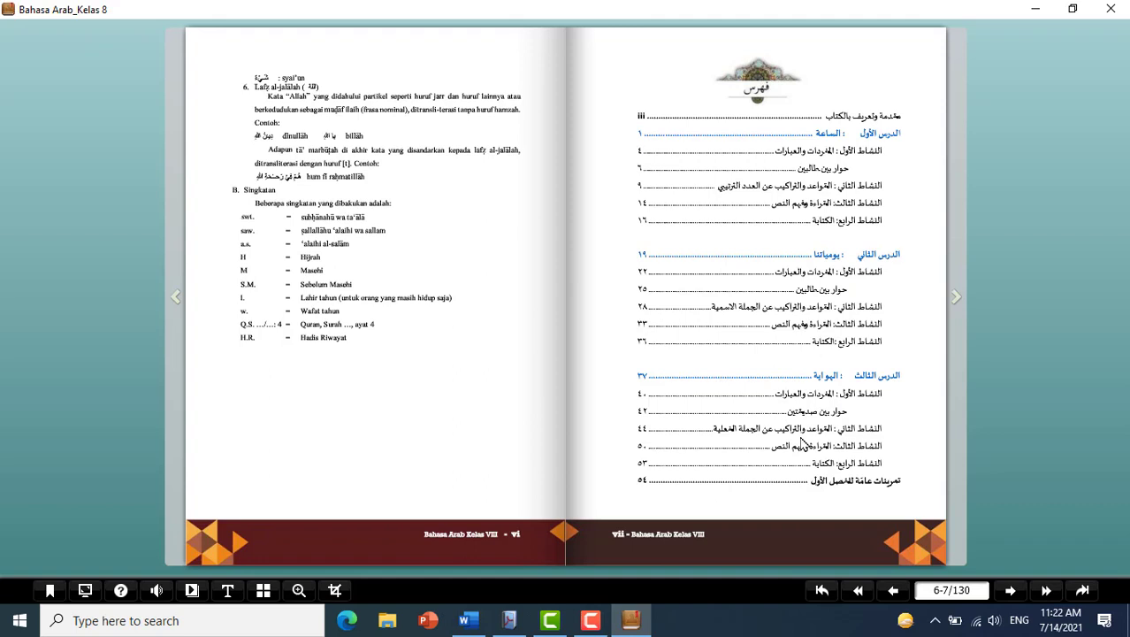
Follow the table of contents link to the third lesson and page forward to pages 48-49
left_click(846, 383)
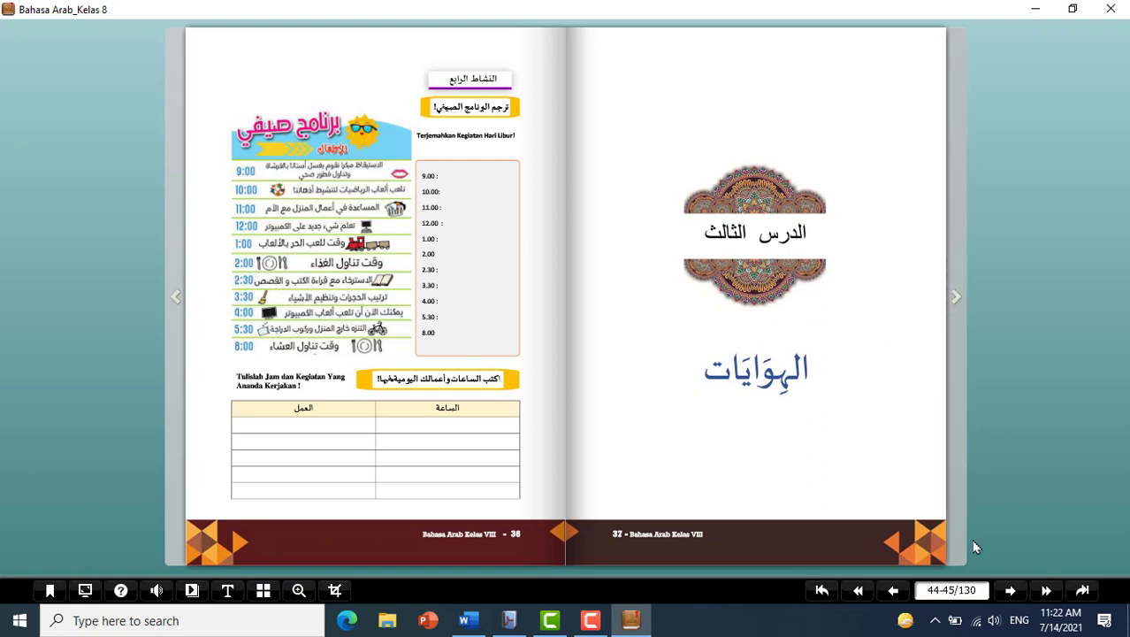
left_click(1010, 592)
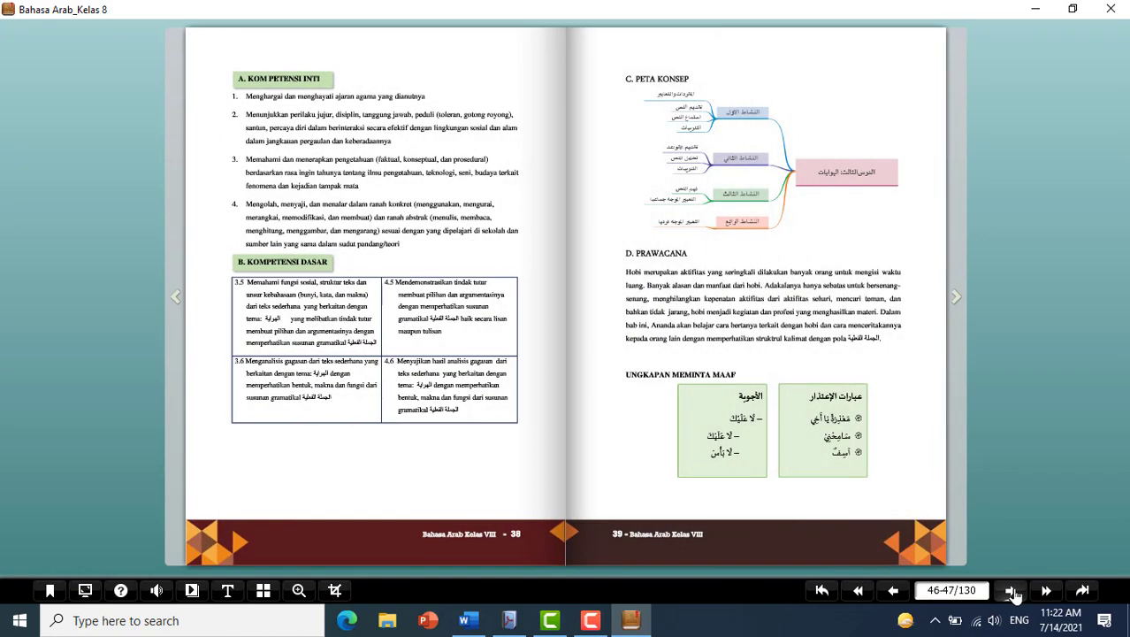
left_click(1010, 591)
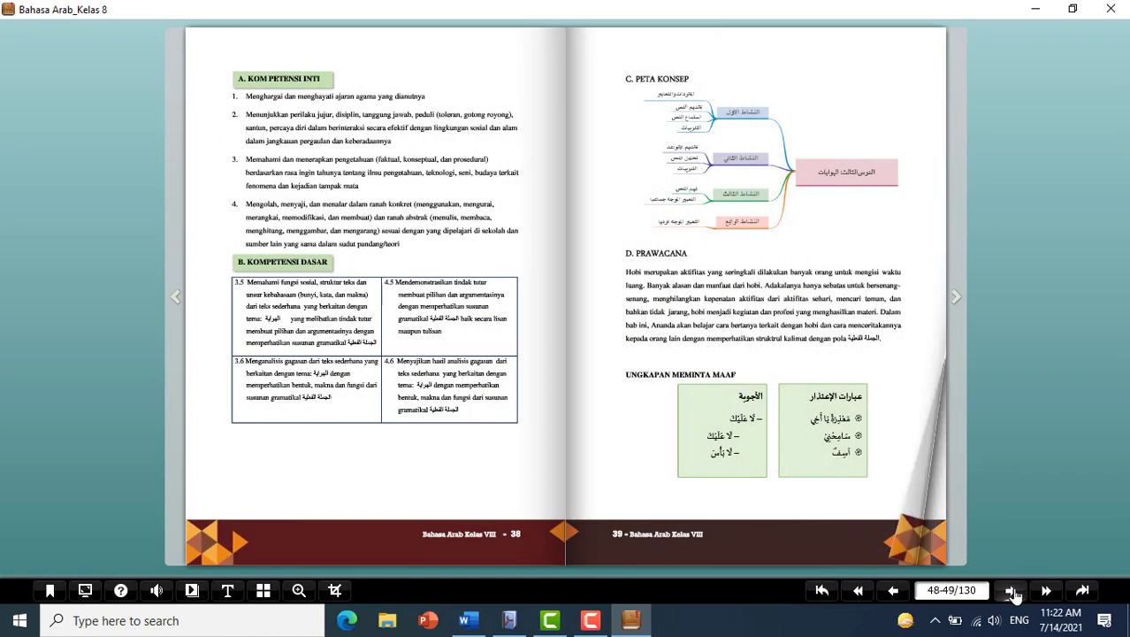